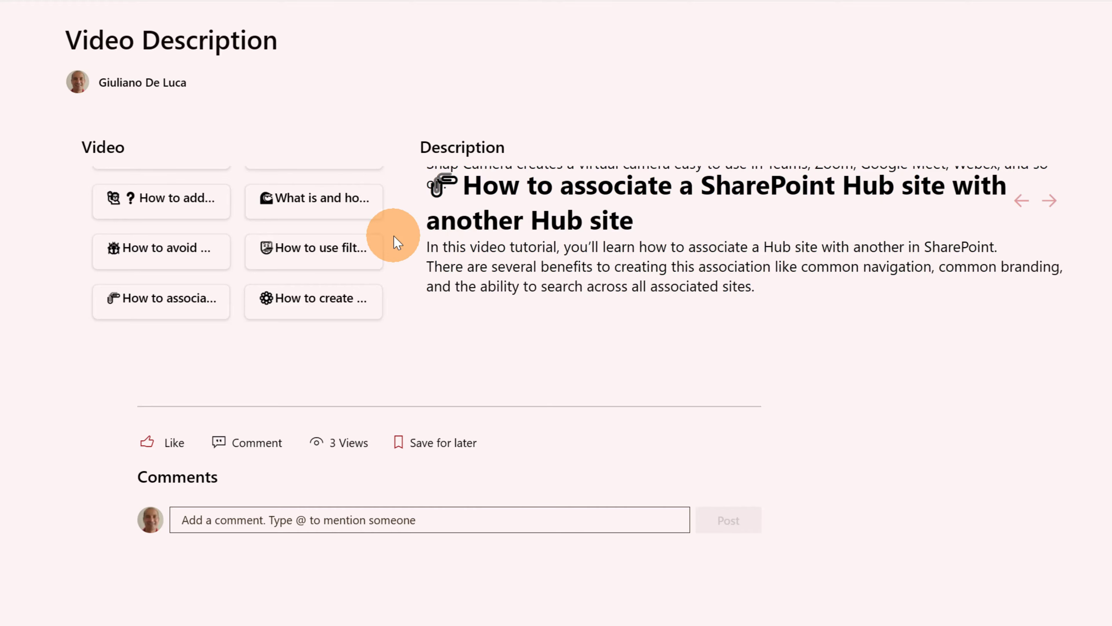
Show the descriptions of the filters and lenses video and the Q&A video, and continue to another video in the list
{"action": "left_click", "coordinate": [291, 240]}
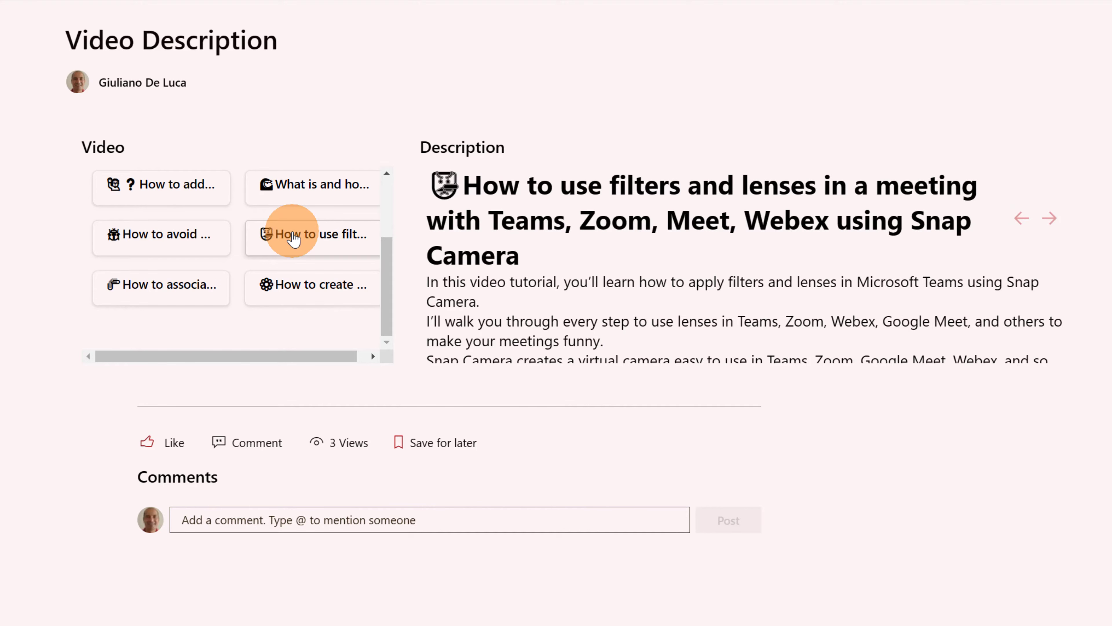
{"action": "left_click", "coordinate": [168, 201]}
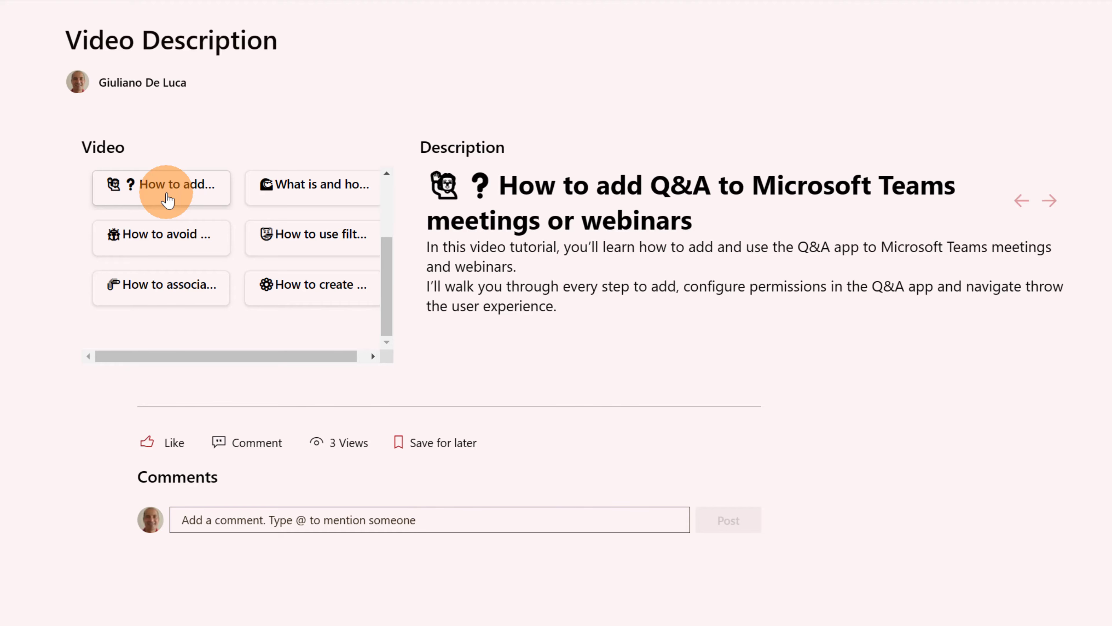
{"action": "scroll", "coordinate": [242, 214], "scroll_direction": "up", "scroll_amount": 1}
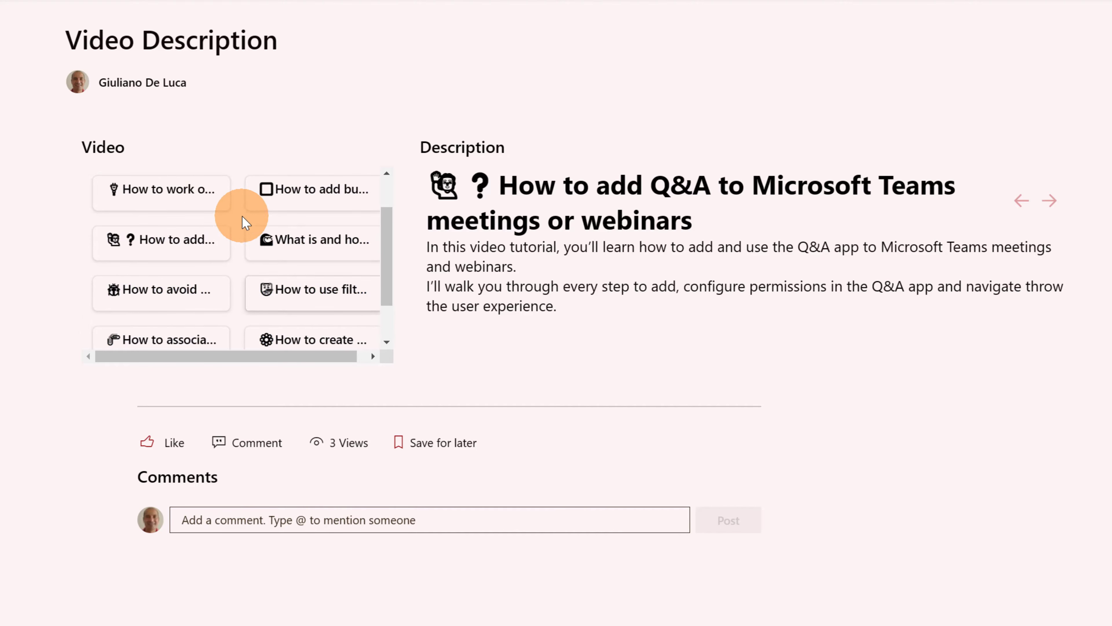
{"action": "left_click", "coordinate": [208, 209]}
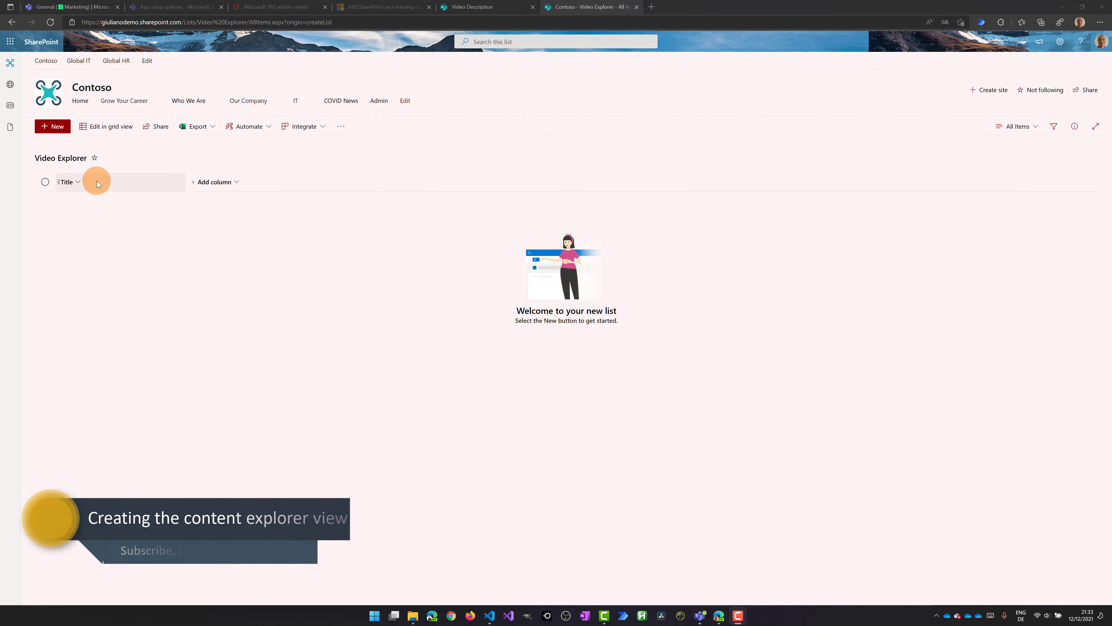
Add a multiple lines of text column named Detail to the Video Explorer list
{"action": "left_click", "coordinate": [215, 183]}
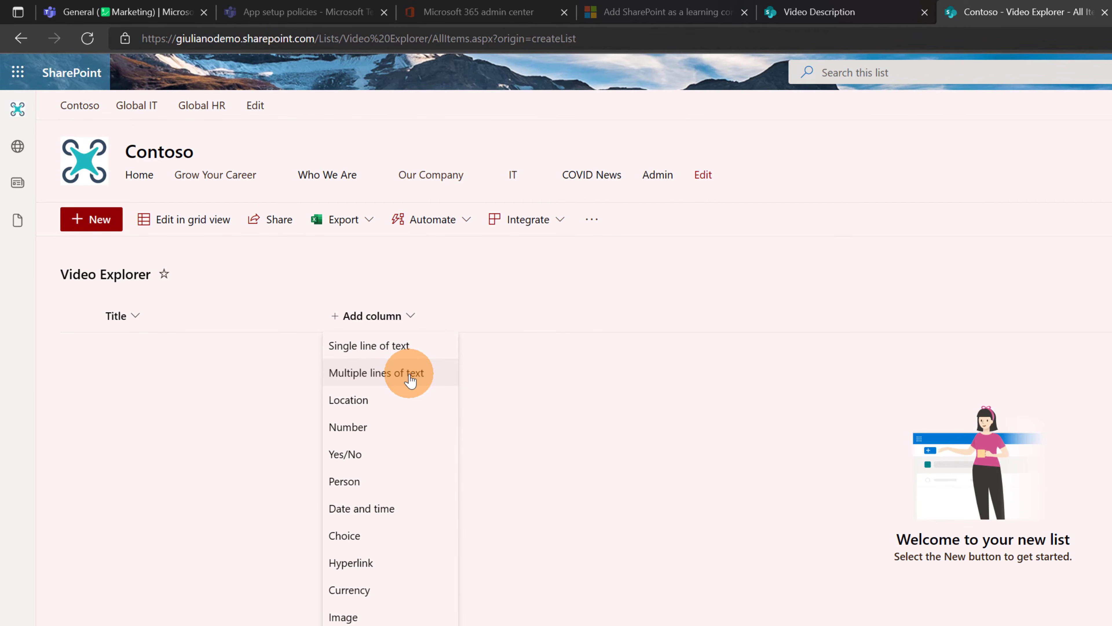
{"action": "left_click", "coordinate": [411, 381]}
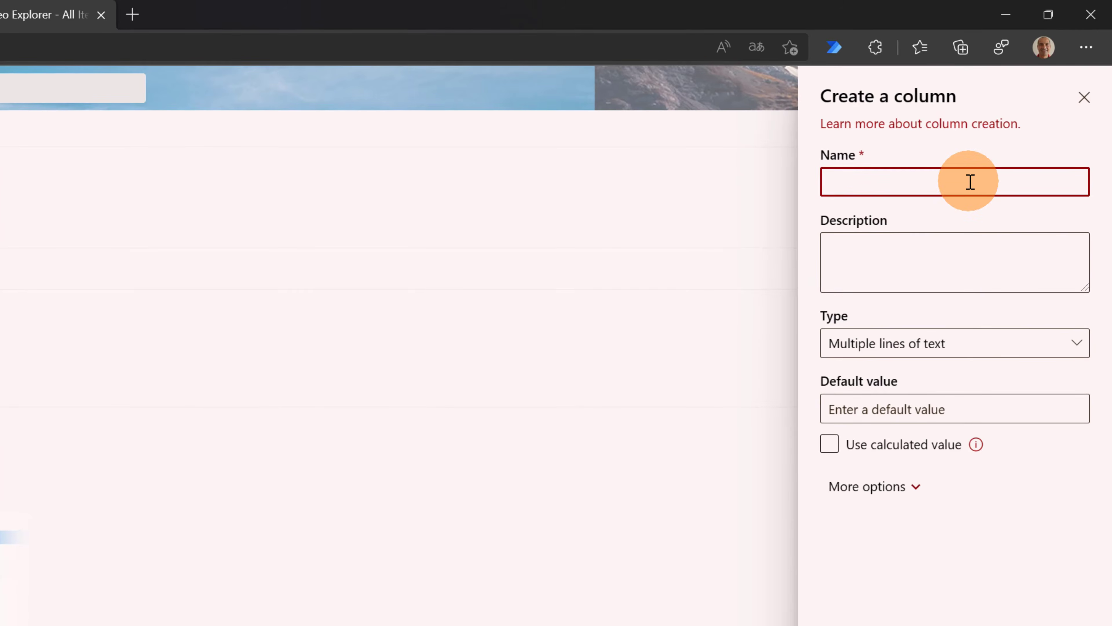
{"action": "left_click", "coordinate": [969, 178]}
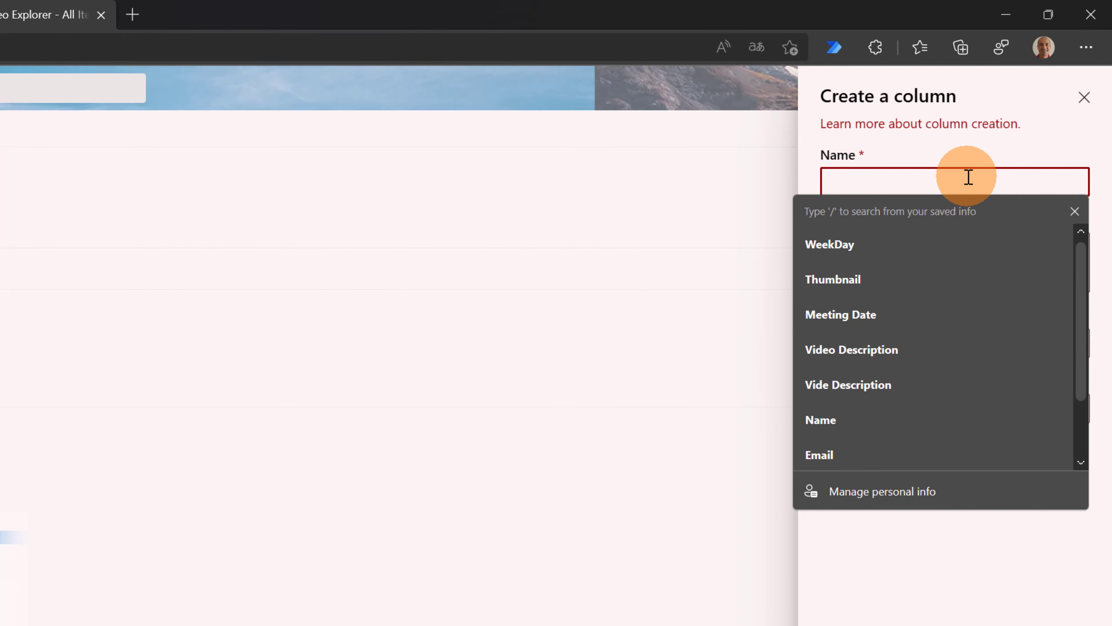
{"action": "type", "text": "Detail"}
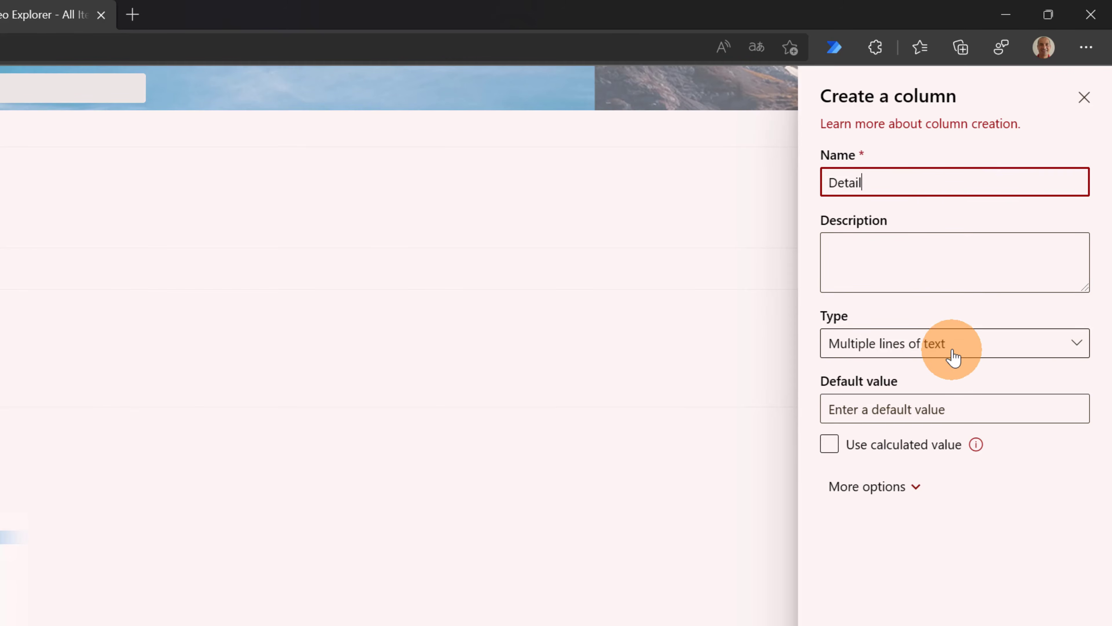
{"action": "left_click", "coordinate": [906, 445]}
{"action": "left_click", "coordinate": [897, 502]}
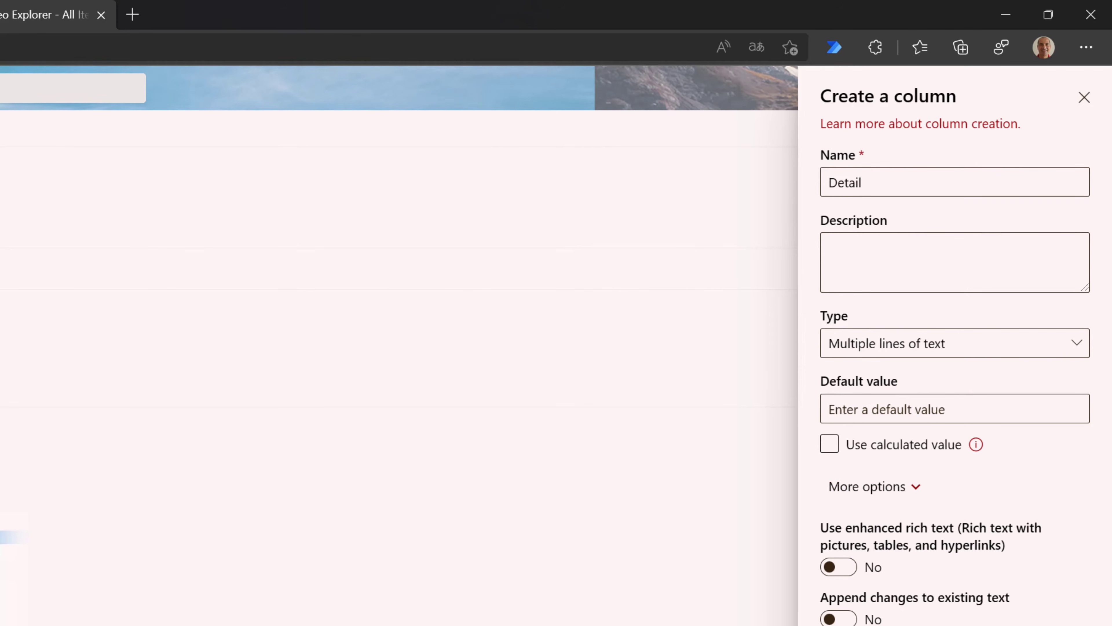
{"action": "left_click", "coordinate": [862, 594]}
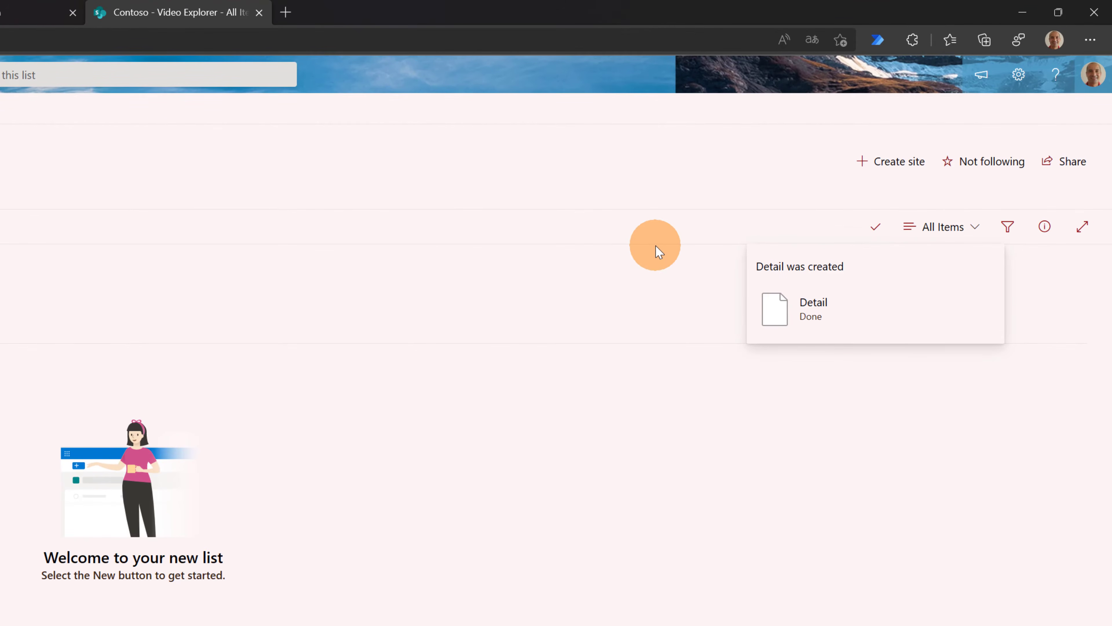
Create a public view named Details for the Video Explorer list, shown as a list
{"action": "left_click", "coordinate": [968, 229]}
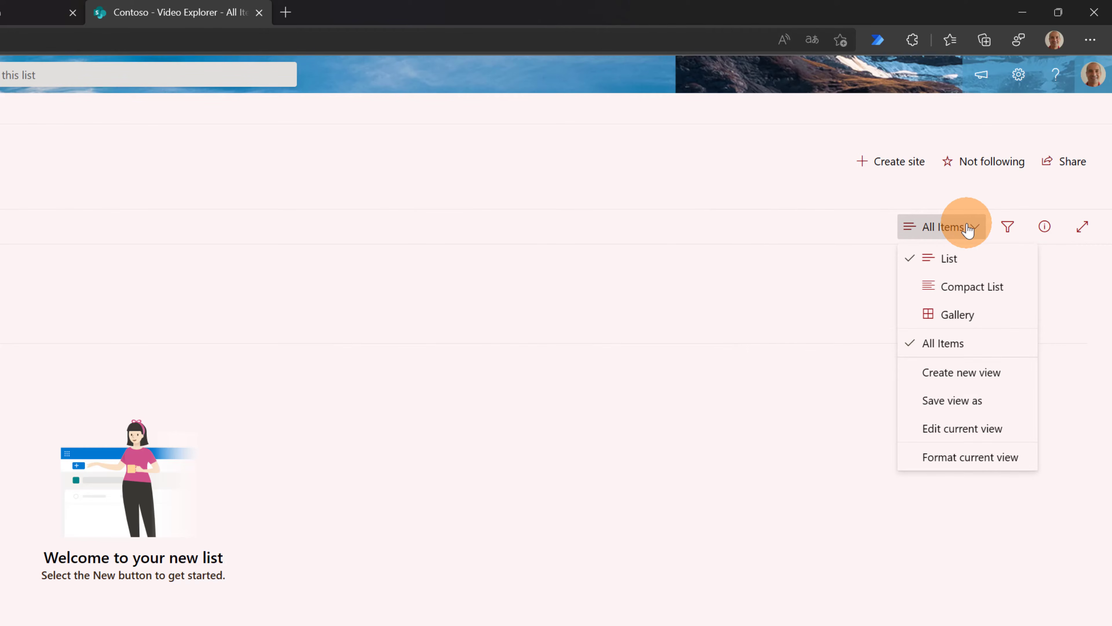
{"action": "left_click", "coordinate": [972, 378]}
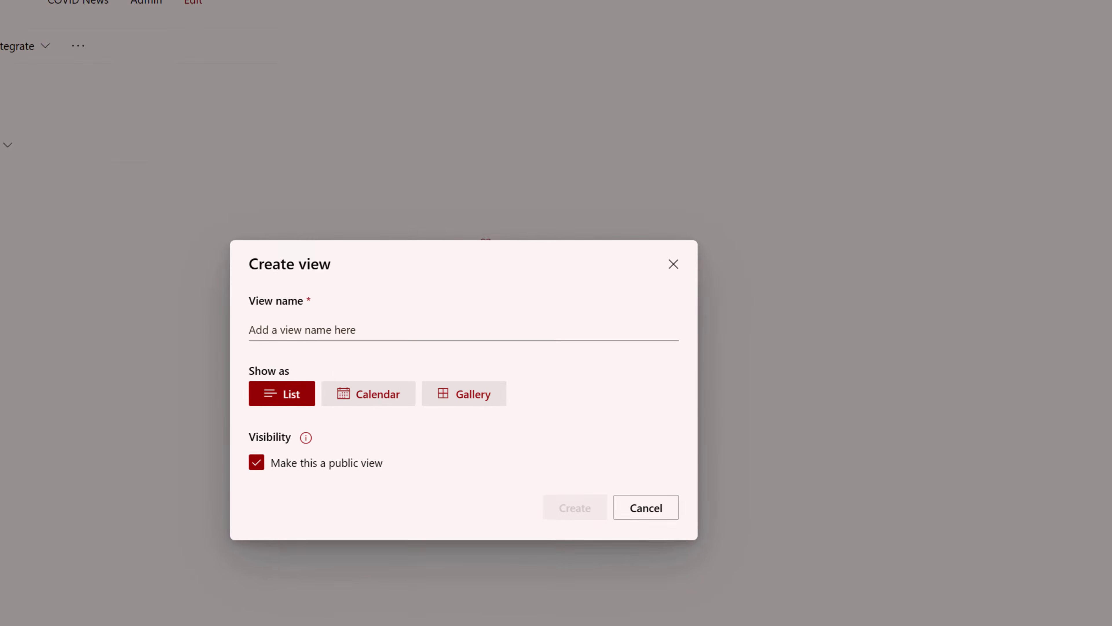
{"action": "left_click", "coordinate": [479, 267]}
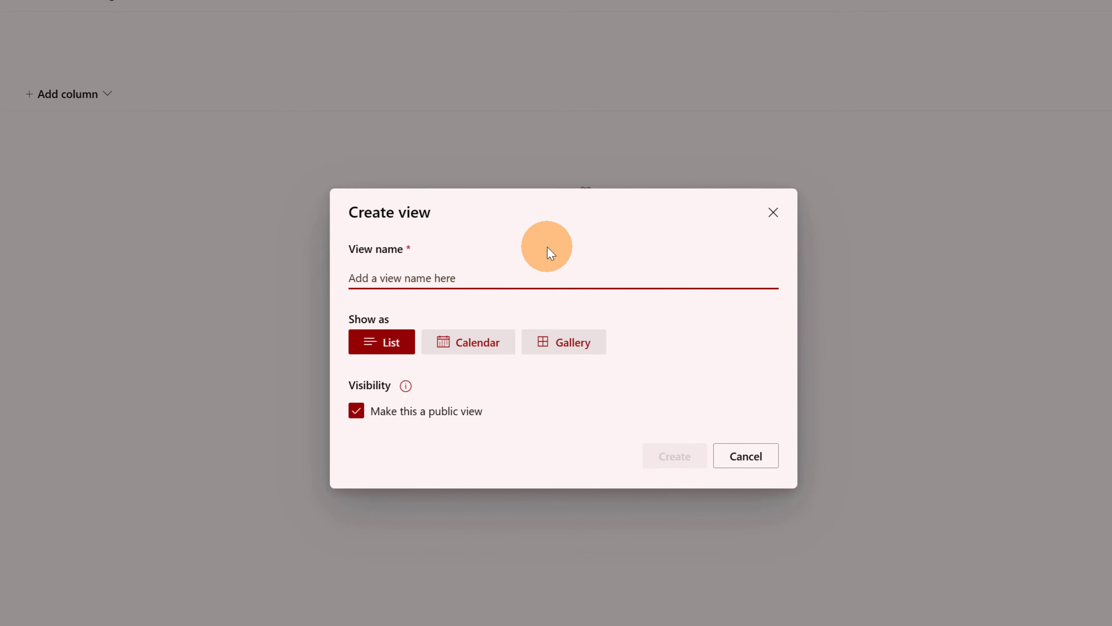
{"action": "type", "text": "Details"}
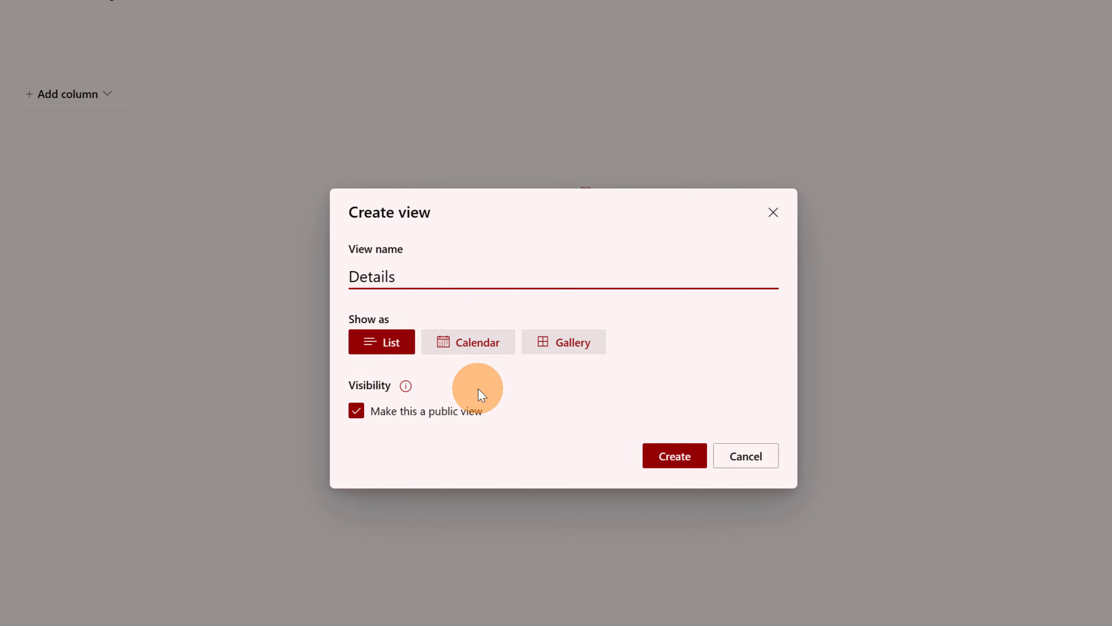
{"action": "left_click", "coordinate": [686, 463]}
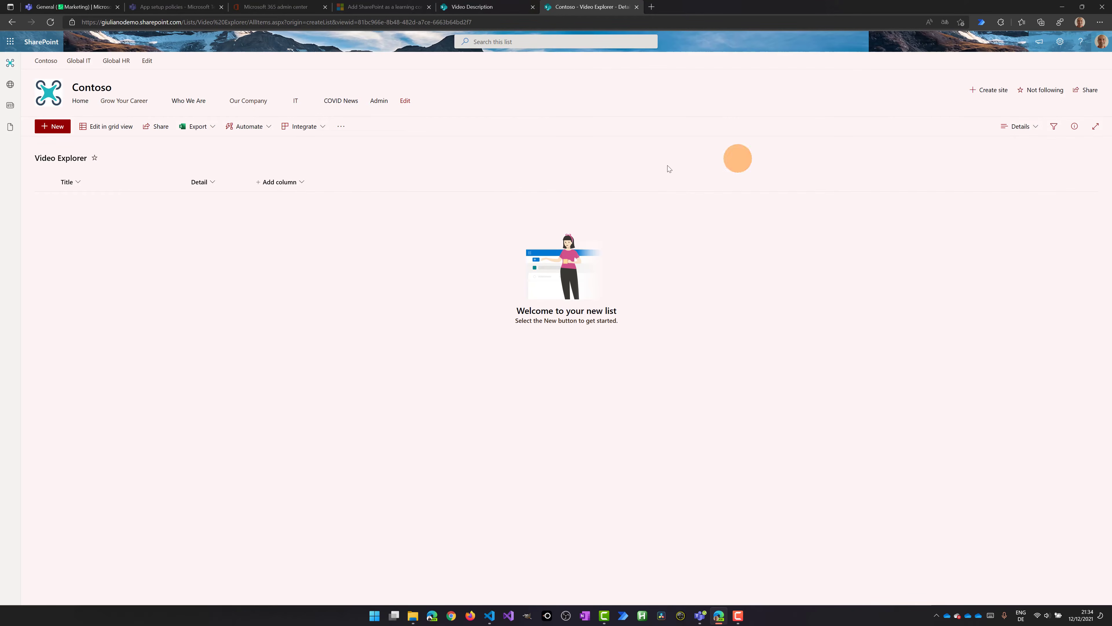
Replace the Details view's default formatting JSON in advanced mode with the copied view-formatting code
{"action": "left_click", "coordinate": [1019, 128]}
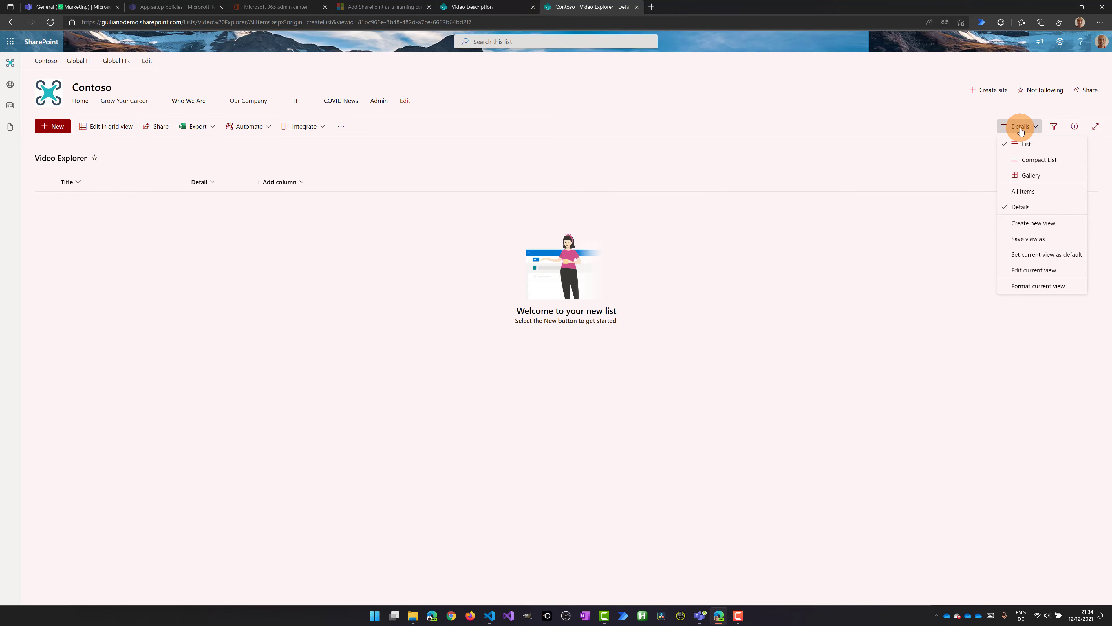
{"action": "left_click", "coordinate": [450, 170]}
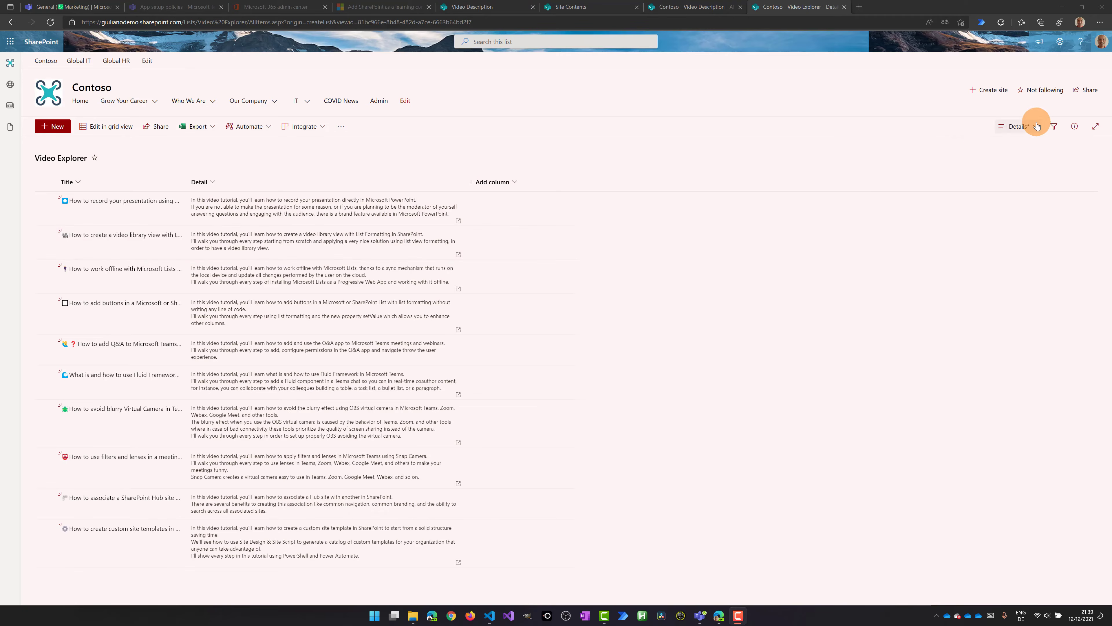
{"action": "left_click", "coordinate": [1038, 127]}
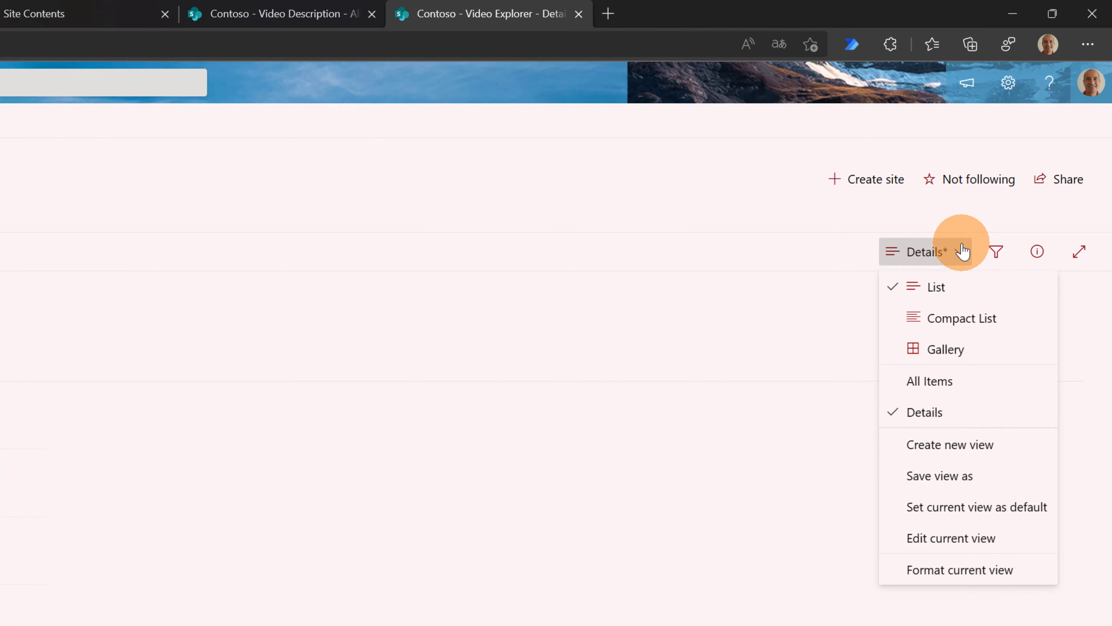
{"action": "left_click", "coordinate": [957, 570]}
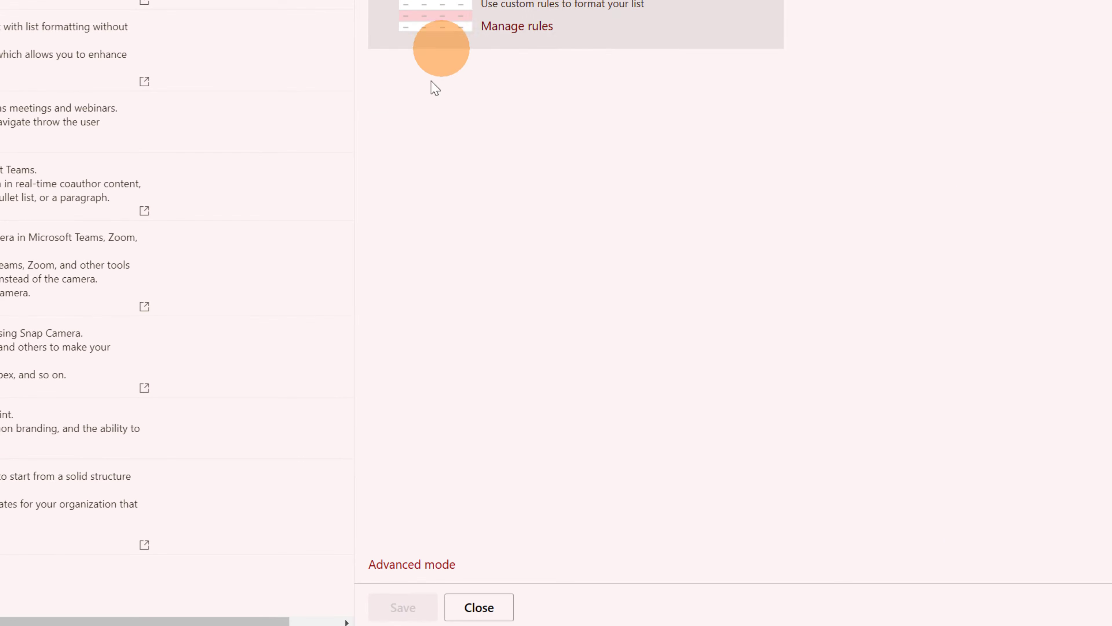
{"action": "left_click", "coordinate": [427, 564]}
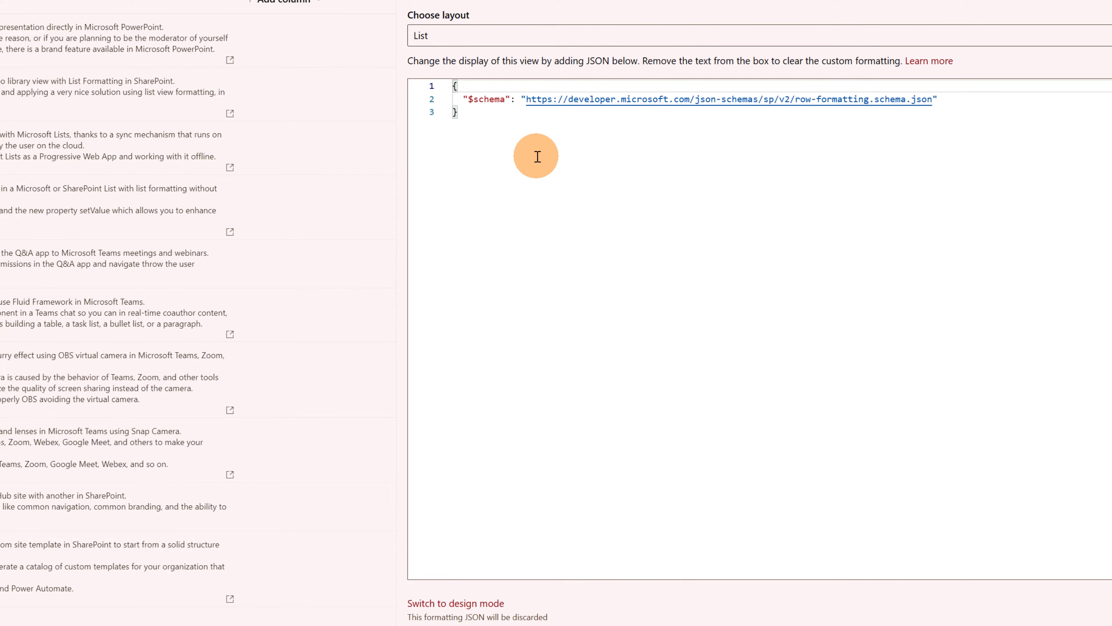
{"action": "left_click", "coordinate": [537, 156]}
{"action": "key", "text": "ctrl+a"}
{"action": "key", "text": "ctrl+v"}
Examine the pasted JSON's row id attribute, title element, and the href expressions of the Previous and Next links
{"action": "scroll", "coordinate": [538, 157], "scroll_direction": "up", "scroll_amount": 10}
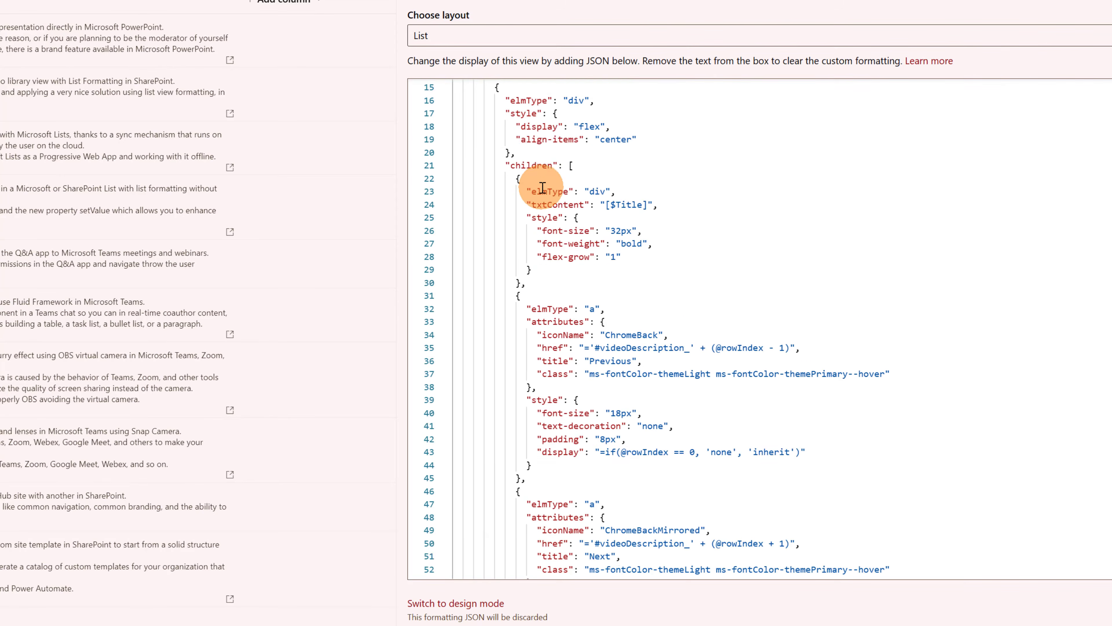
{"action": "left_click", "coordinate": [594, 150]}
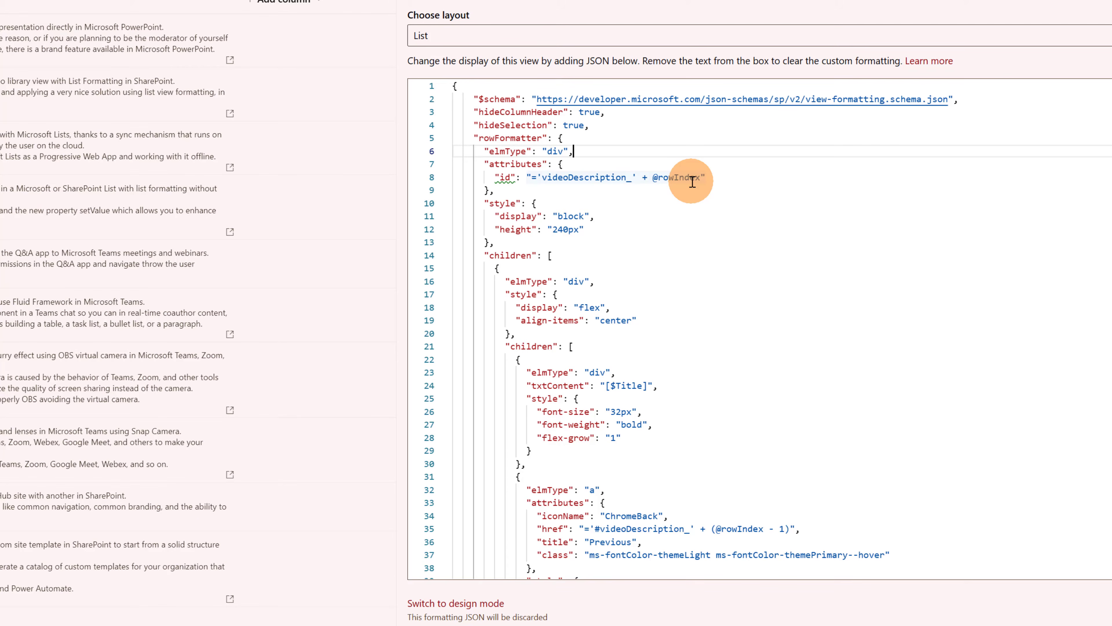
{"action": "scroll", "coordinate": [614, 199], "scroll_direction": "down", "scroll_amount": 1}
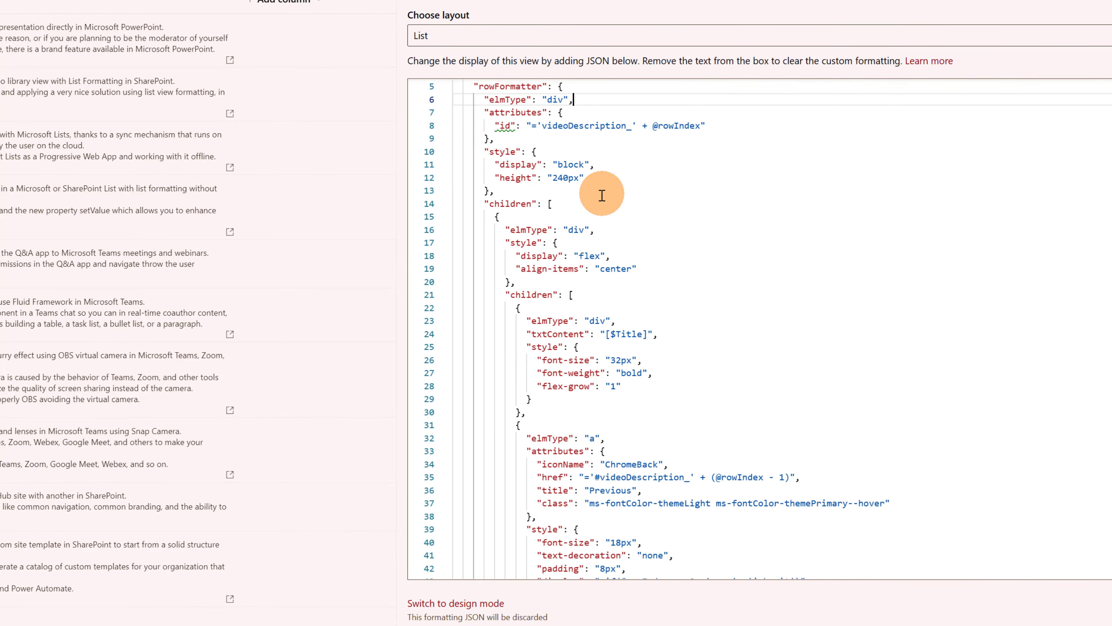
{"action": "scroll", "coordinate": [591, 215], "scroll_direction": "down", "scroll_amount": 1}
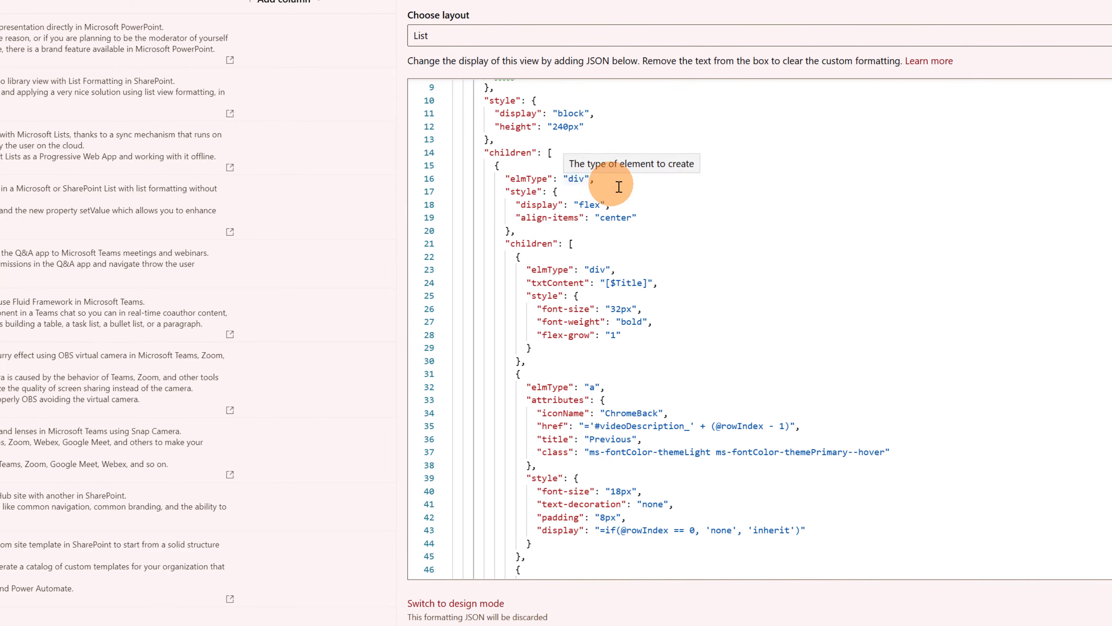
{"action": "scroll", "coordinate": [691, 266], "scroll_direction": "down", "scroll_amount": 1}
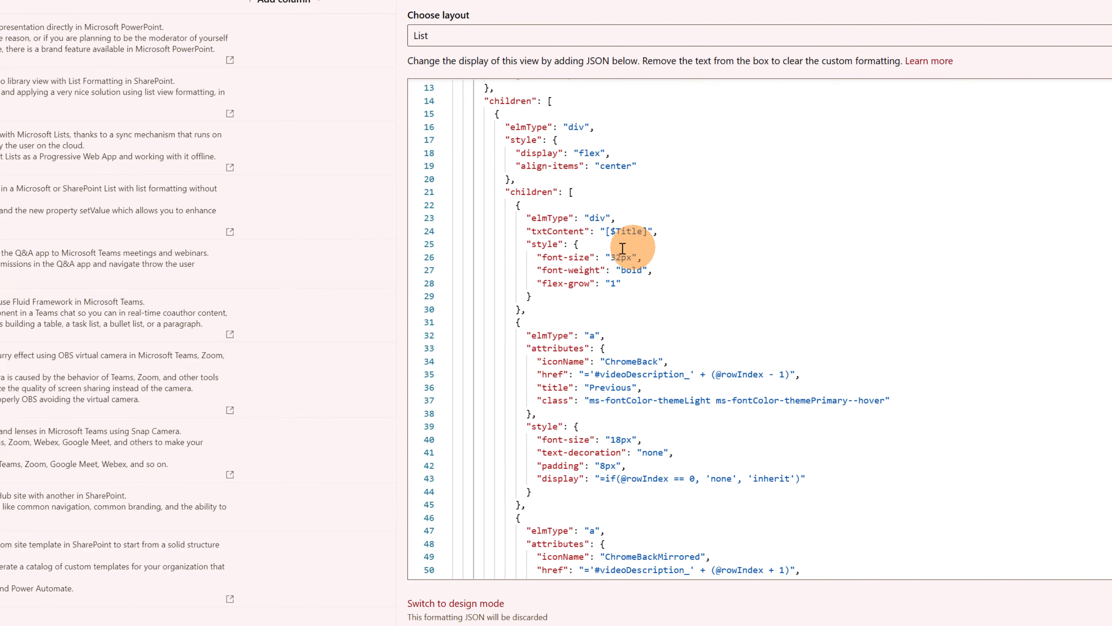
{"action": "scroll", "coordinate": [631, 246], "scroll_direction": "down", "scroll_amount": 2}
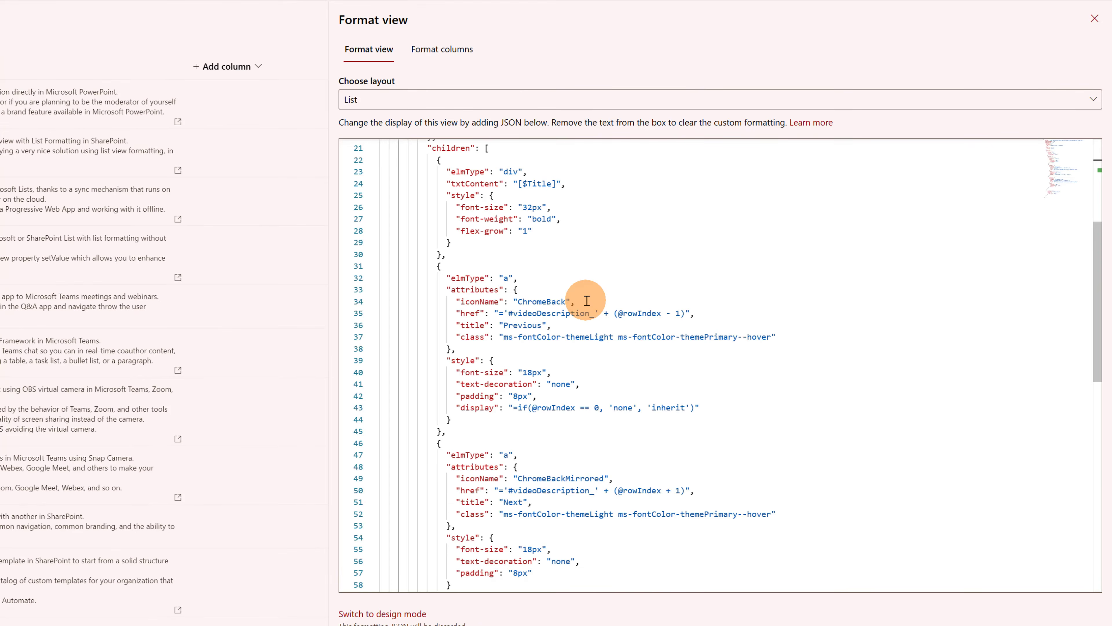
{"action": "scroll", "coordinate": [536, 317], "scroll_direction": "down", "scroll_amount": 3}
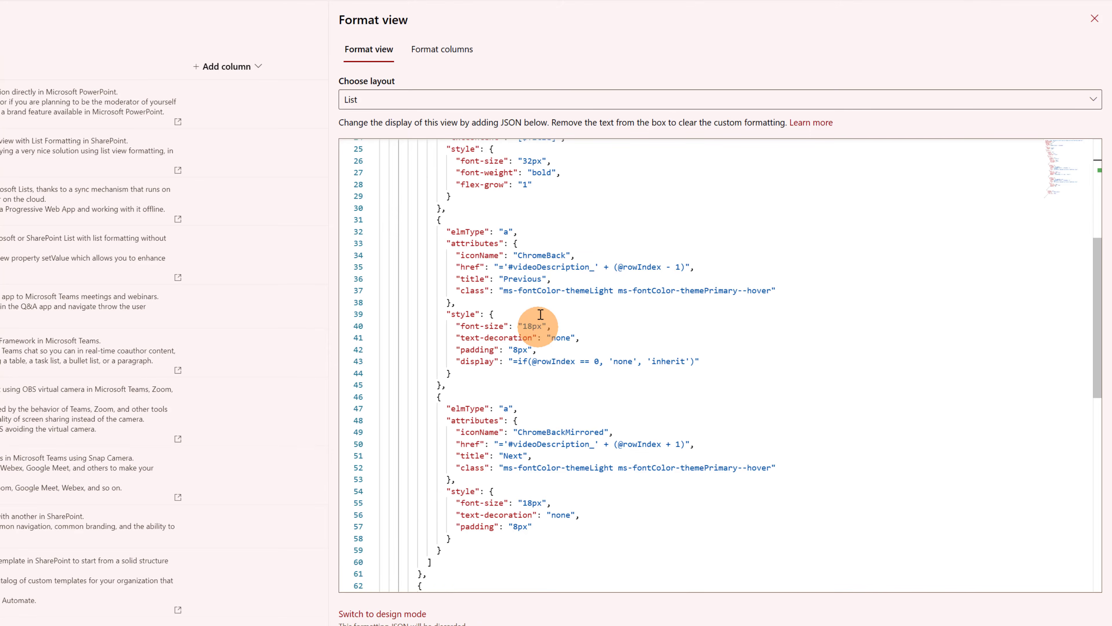
{"action": "scroll", "coordinate": [541, 312], "scroll_direction": "down", "scroll_amount": 2}
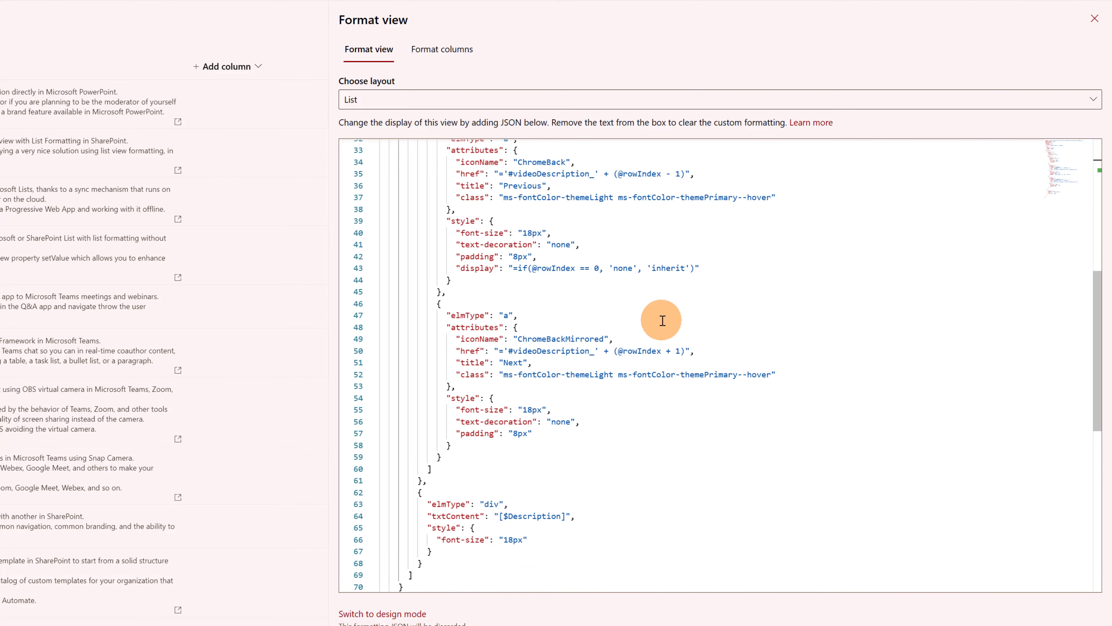
{"action": "mouse_move", "coordinate": [544, 353]}
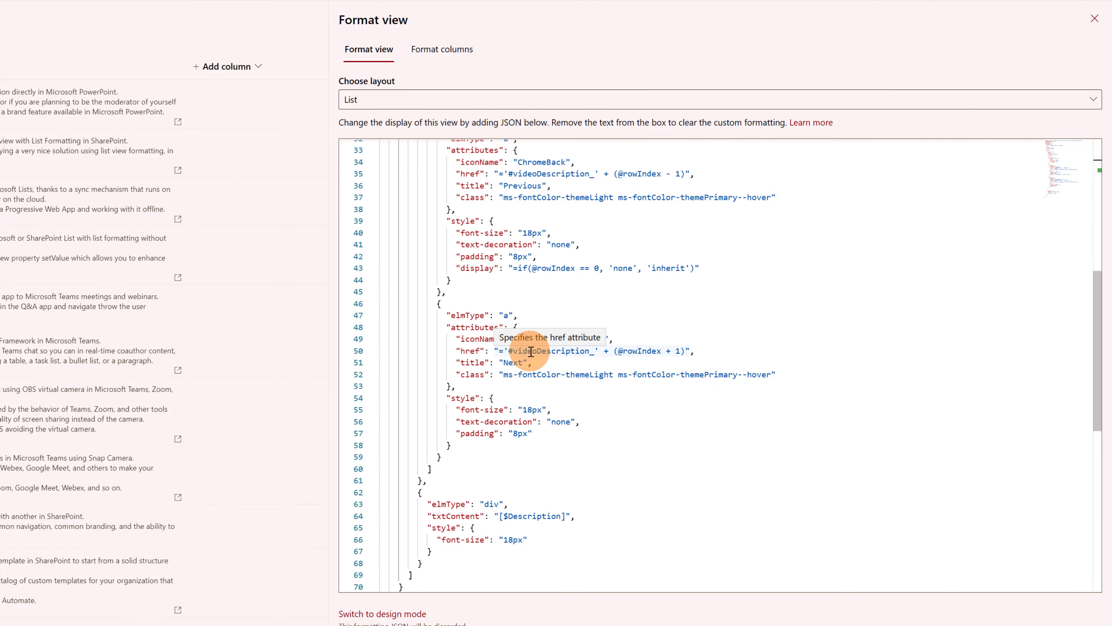
{"action": "scroll", "coordinate": [532, 352], "scroll_direction": "up", "scroll_amount": 3}
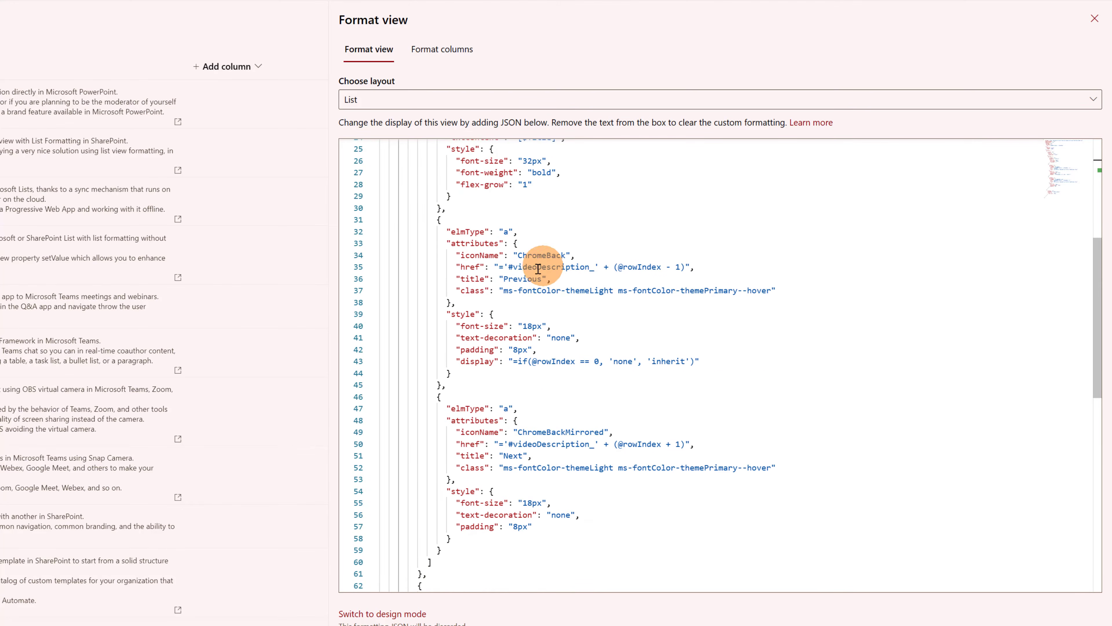
{"action": "mouse_move", "coordinate": [559, 267]}
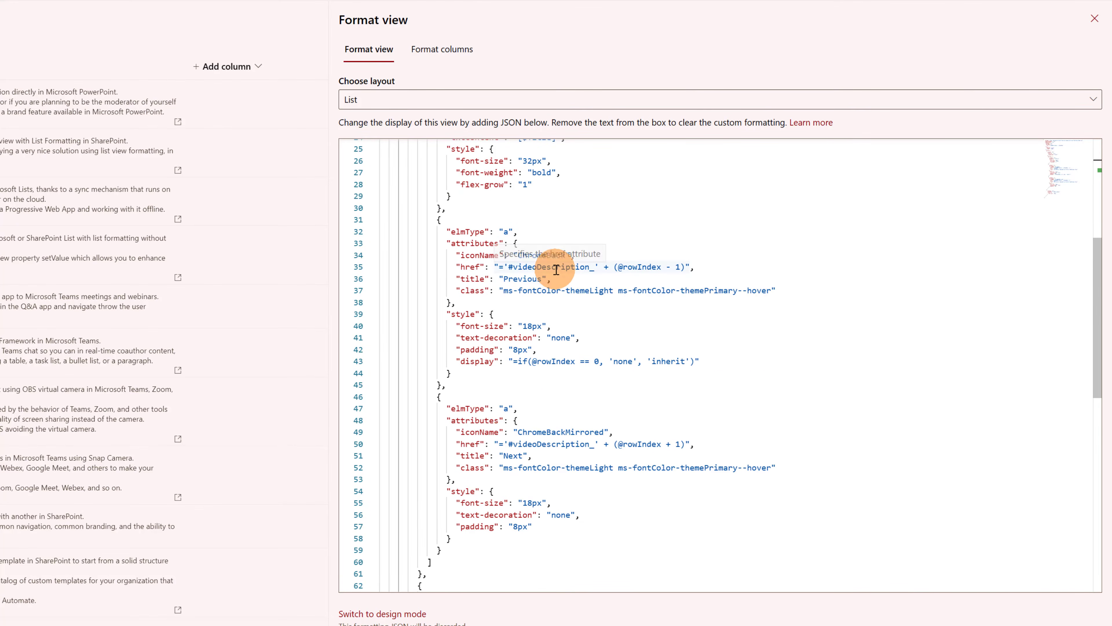
{"action": "scroll", "coordinate": [601, 272], "scroll_direction": "down", "scroll_amount": 2}
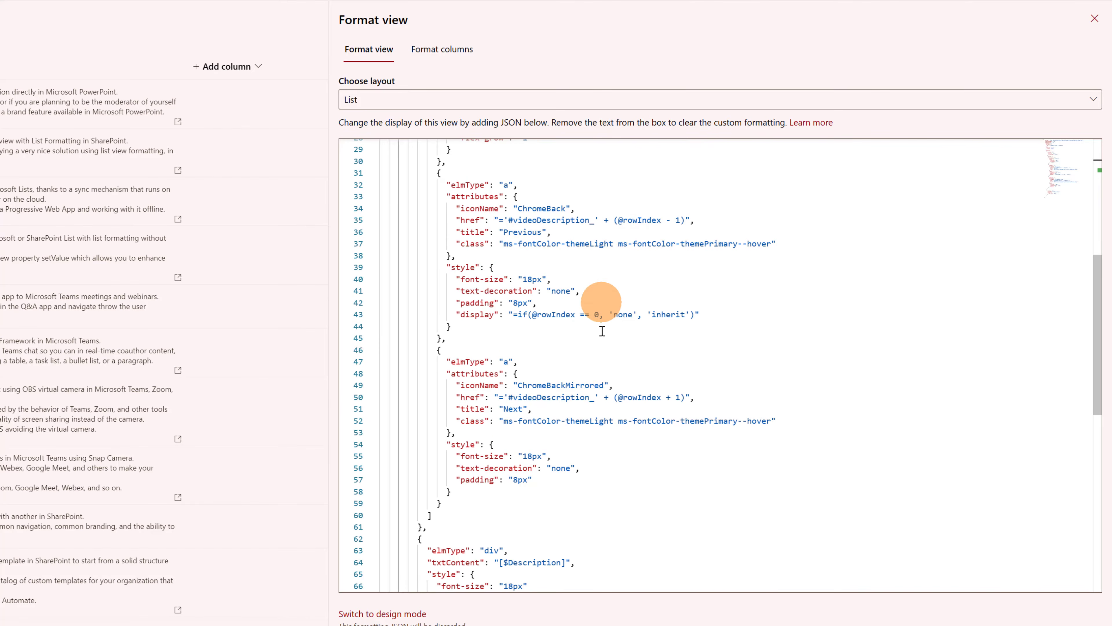
{"action": "mouse_move", "coordinate": [566, 395]}
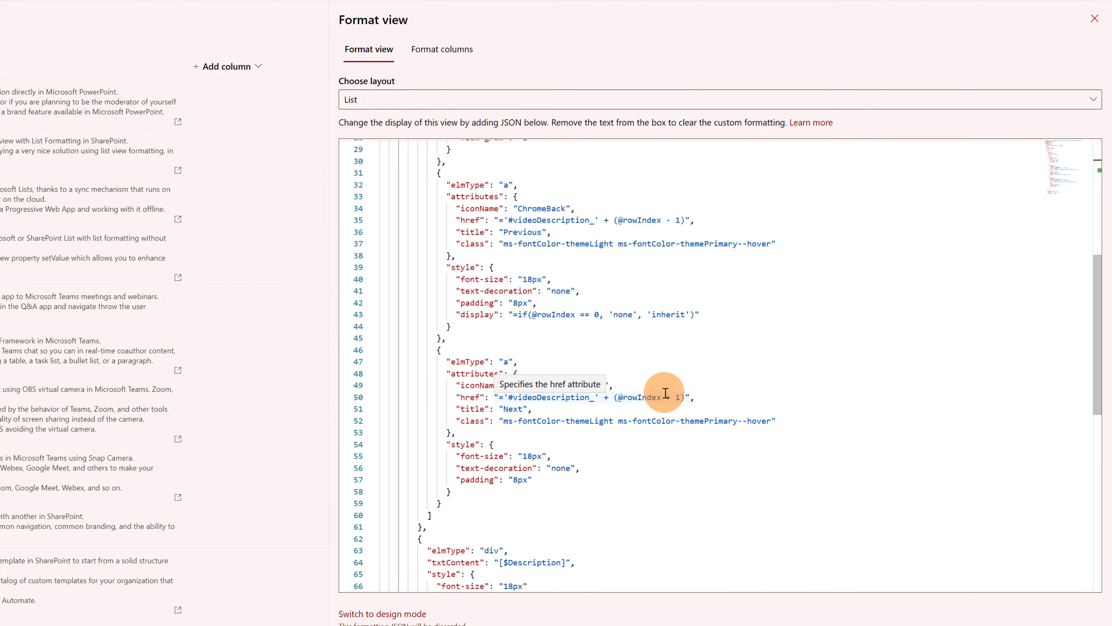
Check the description element at the end of the JSON and preview the formatting on the Details view
{"action": "scroll", "coordinate": [611, 382], "scroll_direction": "down", "scroll_amount": 3}
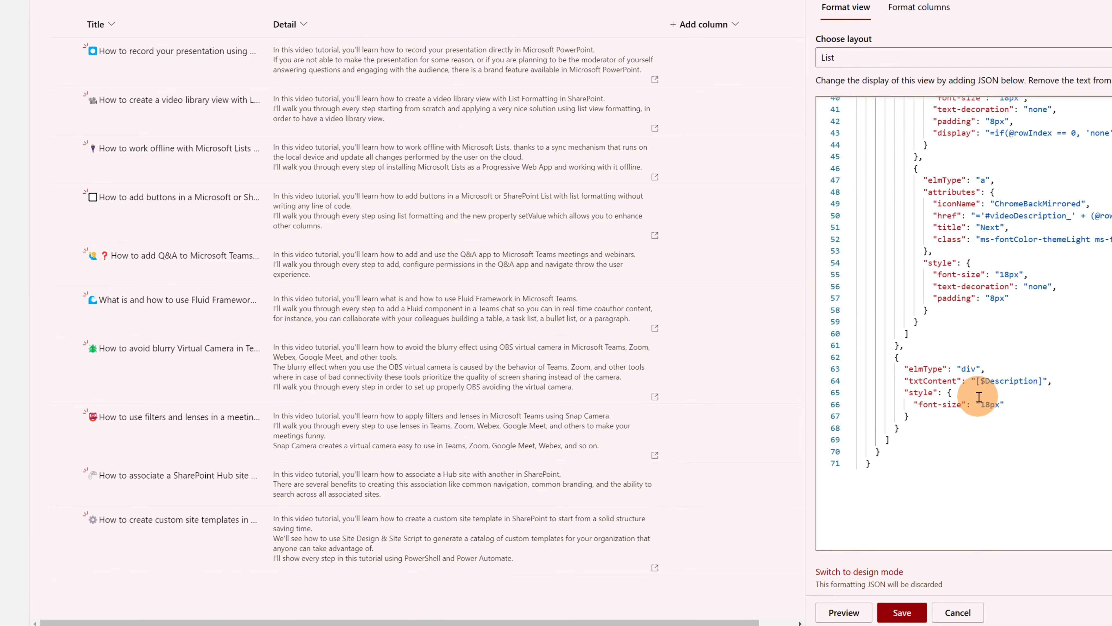
{"action": "left_click", "coordinate": [858, 614]}
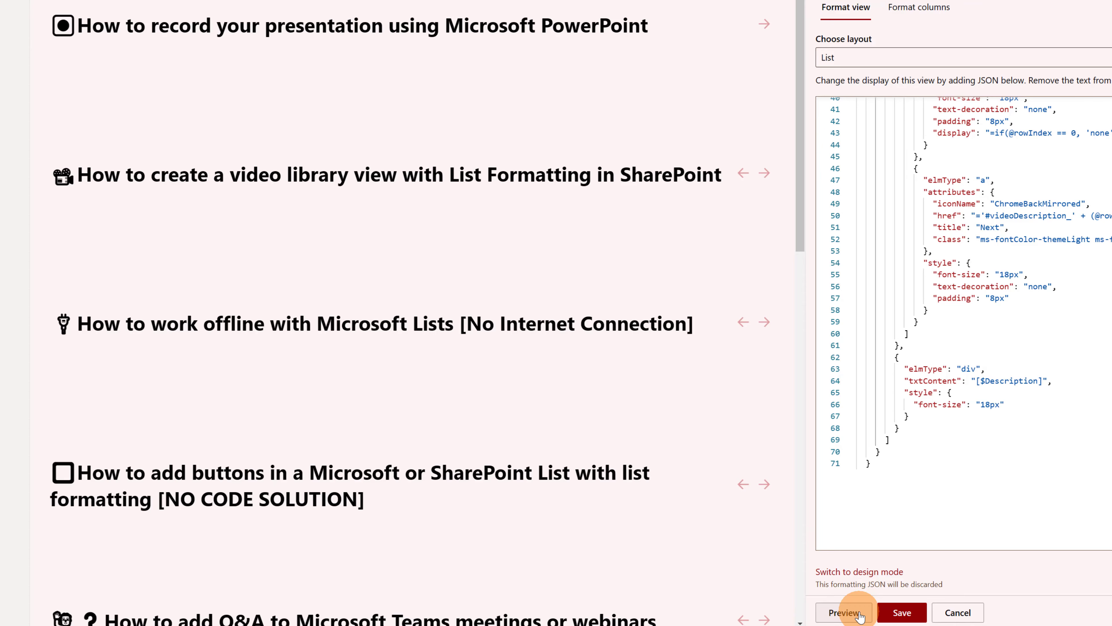
Switch the list to the All Items view to check the name of the column holding the video descriptions
{"action": "left_click", "coordinate": [996, 382]}
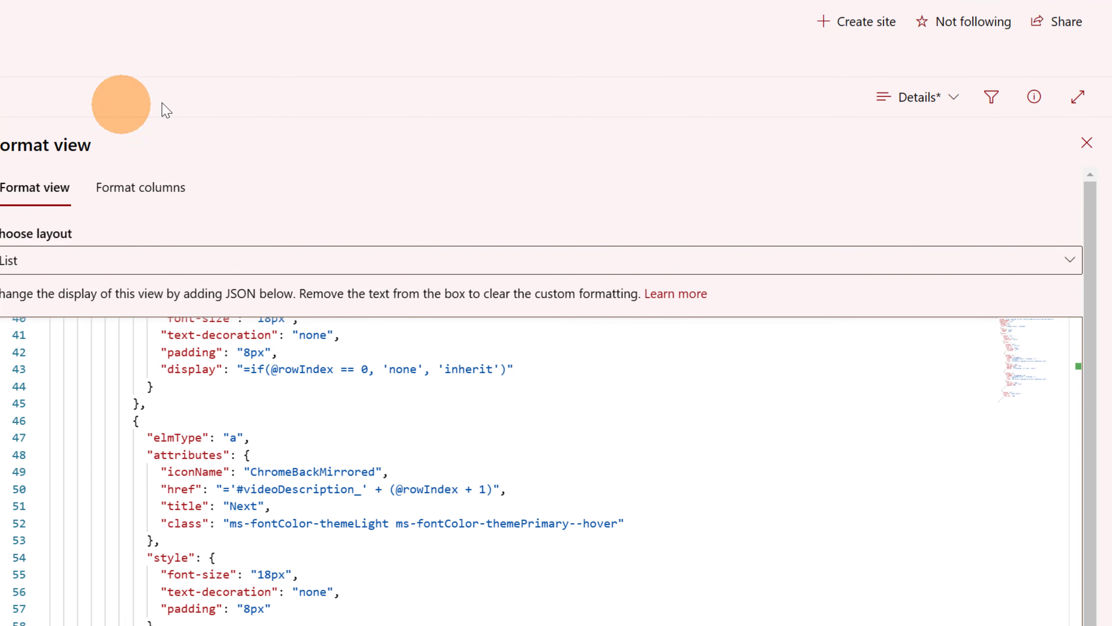
{"action": "left_click", "coordinate": [948, 99]}
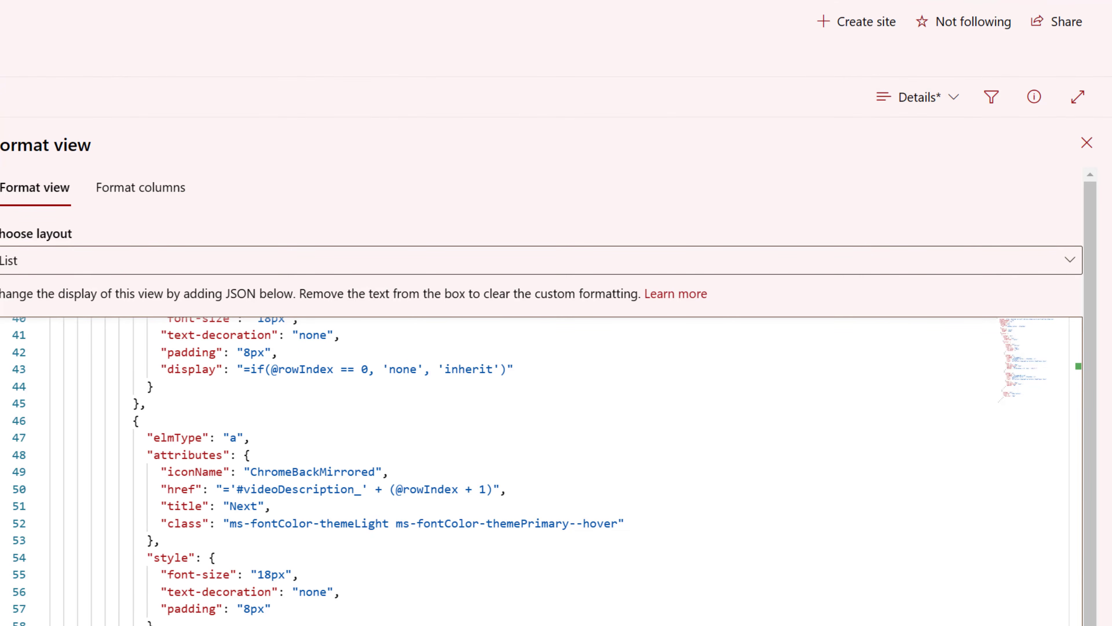
{"action": "left_click", "coordinate": [899, 98]}
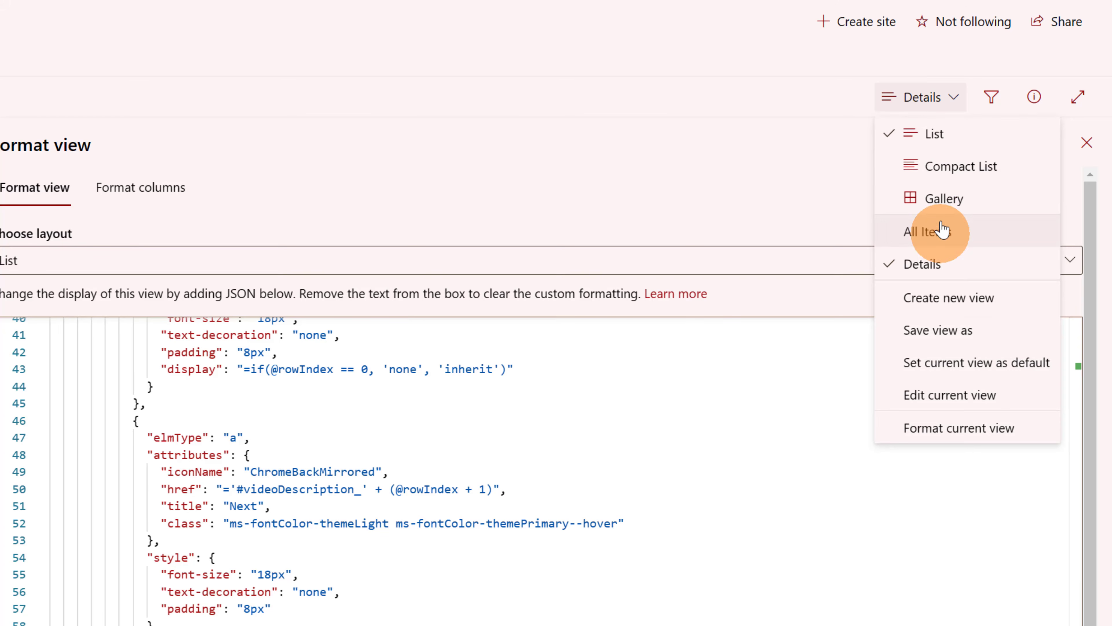
{"action": "left_click", "coordinate": [942, 232]}
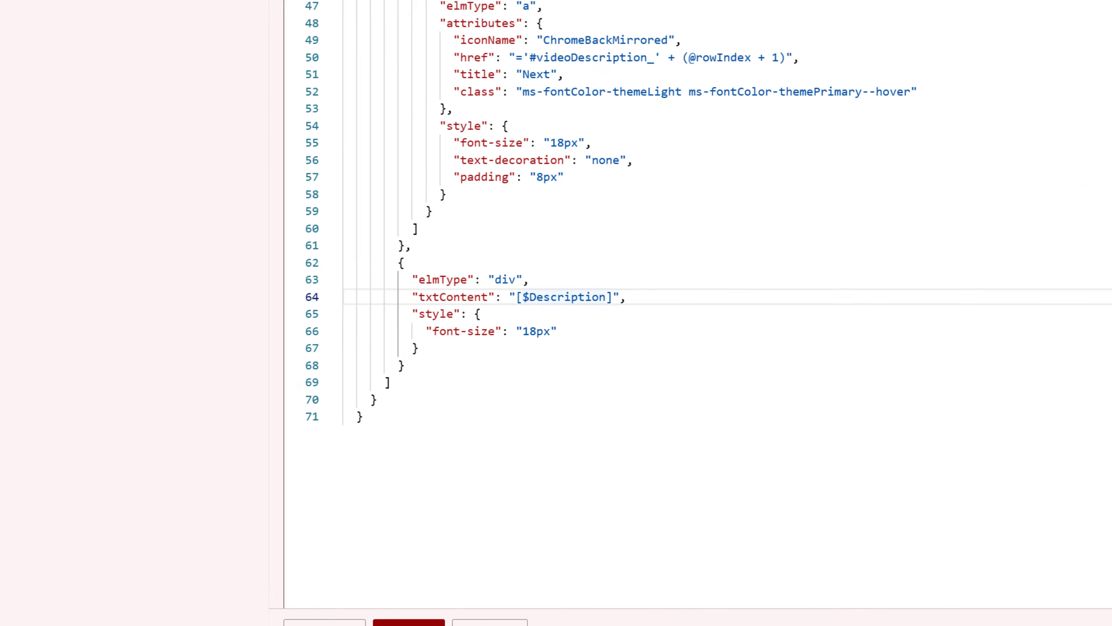
Point the last div's txtContent to [$Detail] in the formatting JSON and preview it on the Details view
{"action": "double_click", "coordinate": [571, 294]}
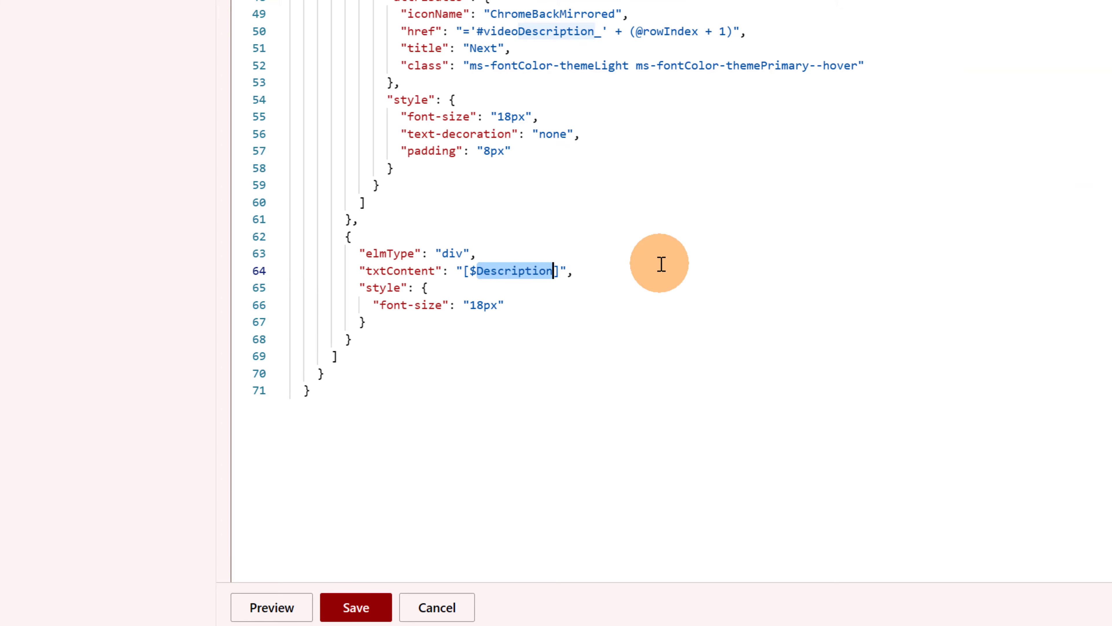
{"action": "type", "text": "Detail"}
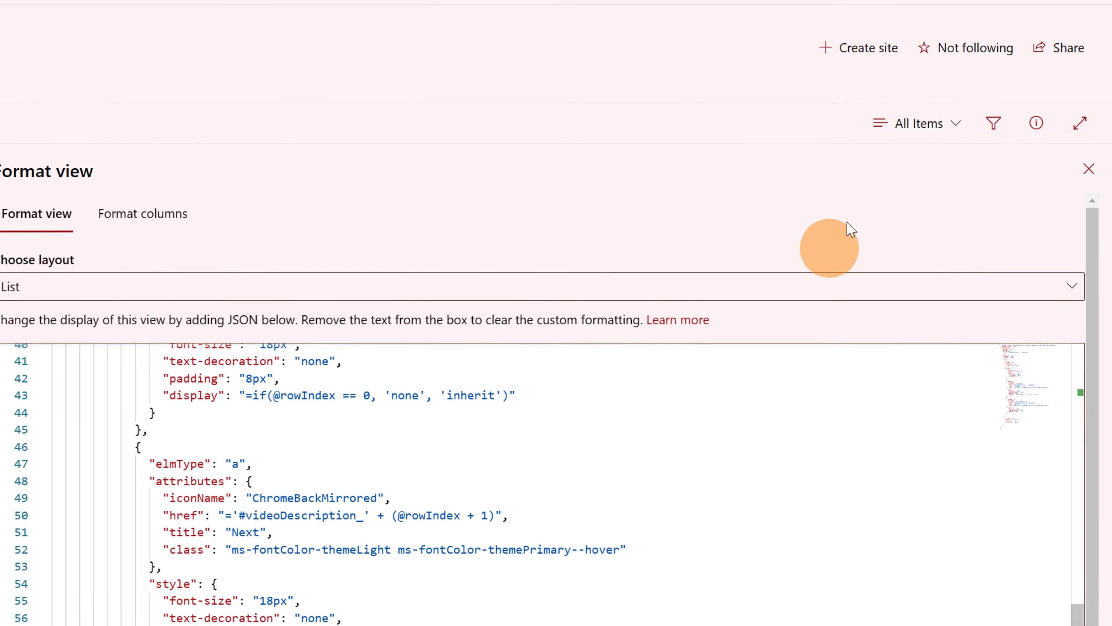
{"action": "left_click", "coordinate": [916, 132]}
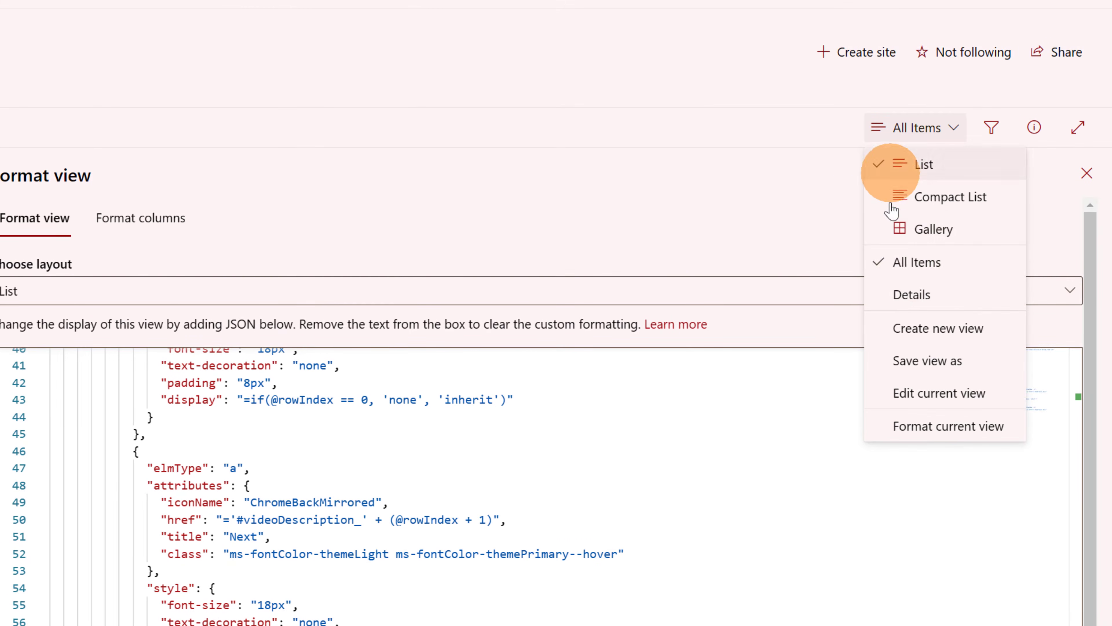
{"action": "left_click", "coordinate": [932, 298]}
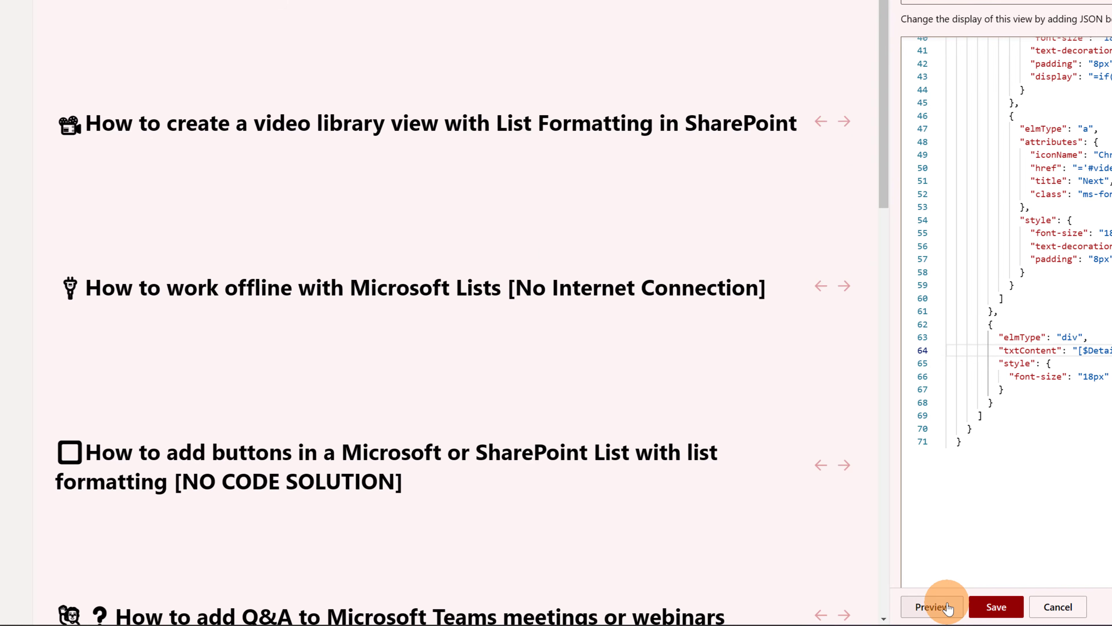
{"action": "left_click", "coordinate": [932, 607]}
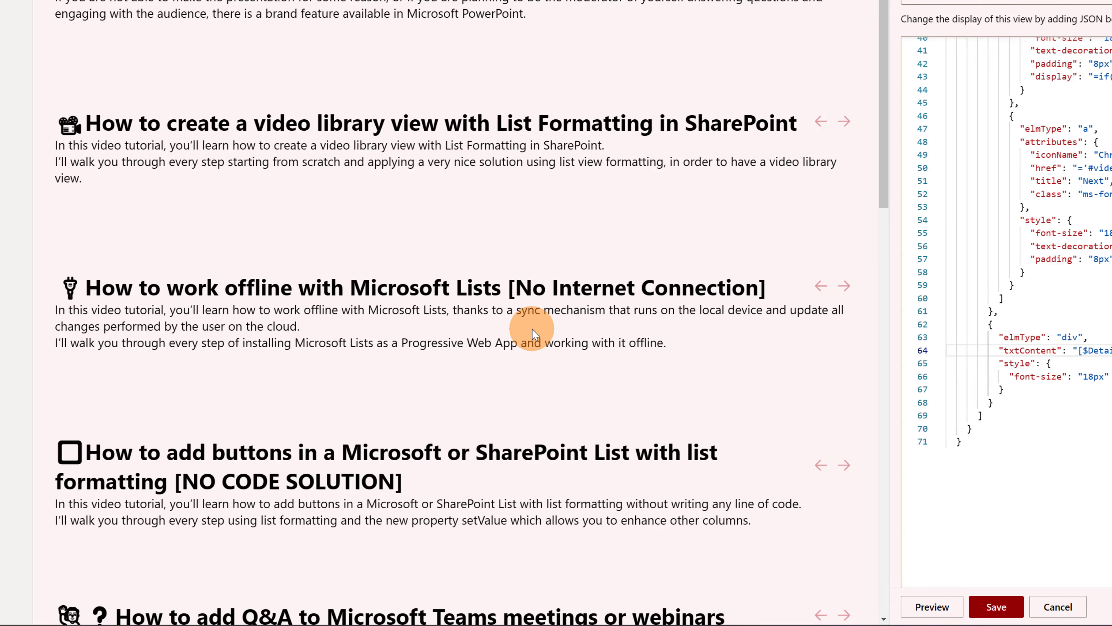
Review the previewed titles and descriptions throughout the Details view and close the view formatting
{"action": "scroll", "coordinate": [533, 335], "scroll_direction": "down", "scroll_amount": 10}
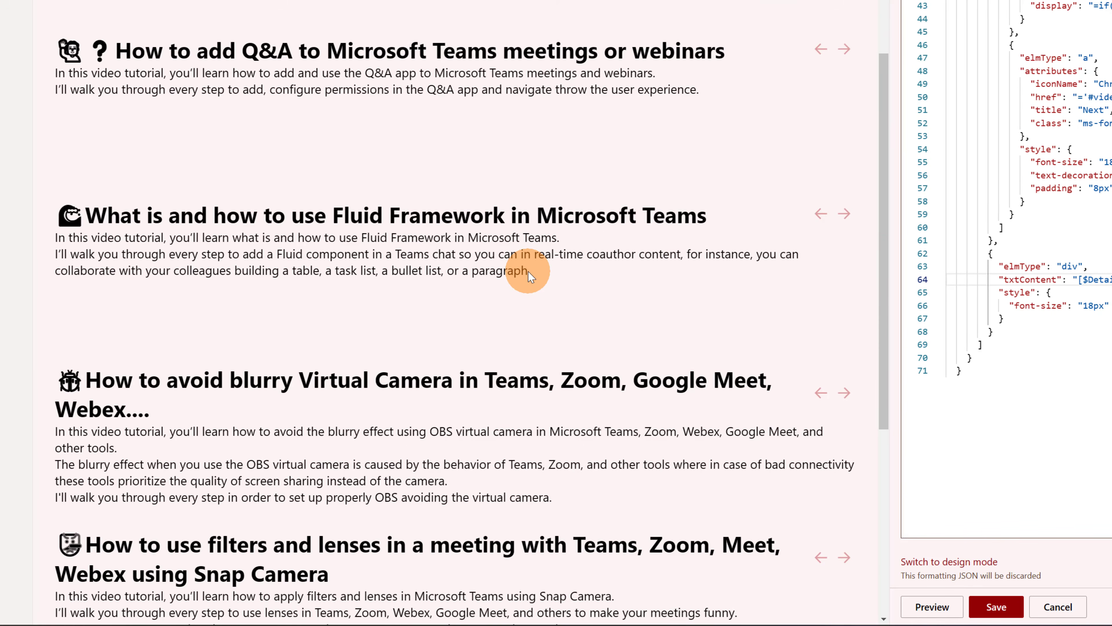
{"action": "scroll", "coordinate": [529, 274], "scroll_direction": "down", "scroll_amount": 2}
{"action": "scroll", "coordinate": [529, 276], "scroll_direction": "up", "scroll_amount": 11}
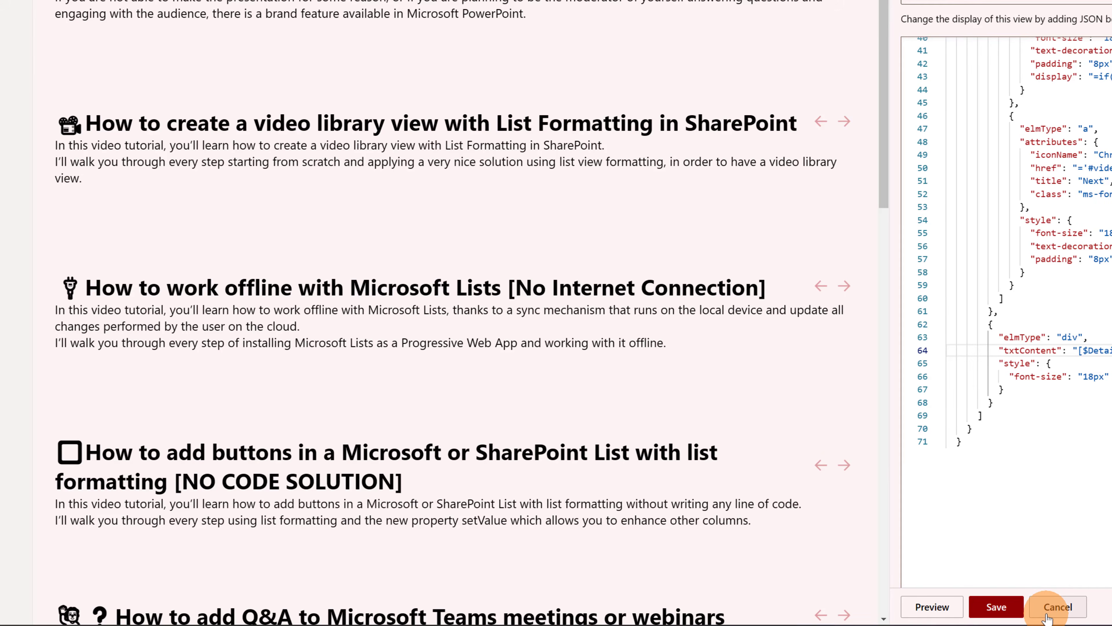
{"action": "left_click", "coordinate": [1058, 607]}
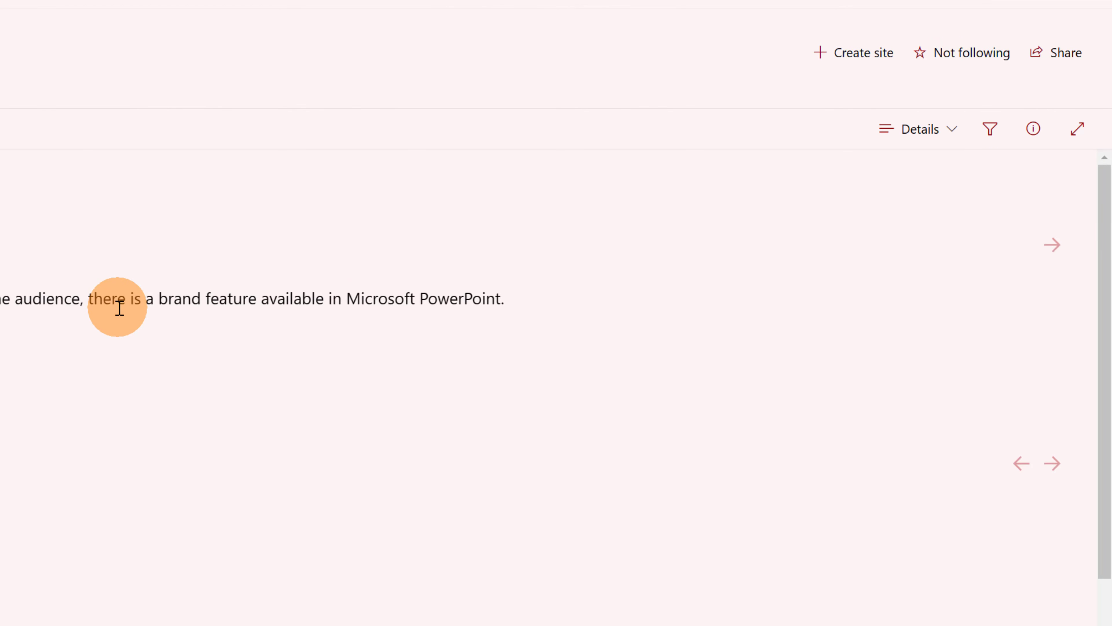
Create a public view named Nav for the Video Explorer list, shown as a gallery
{"action": "left_click", "coordinate": [922, 143]}
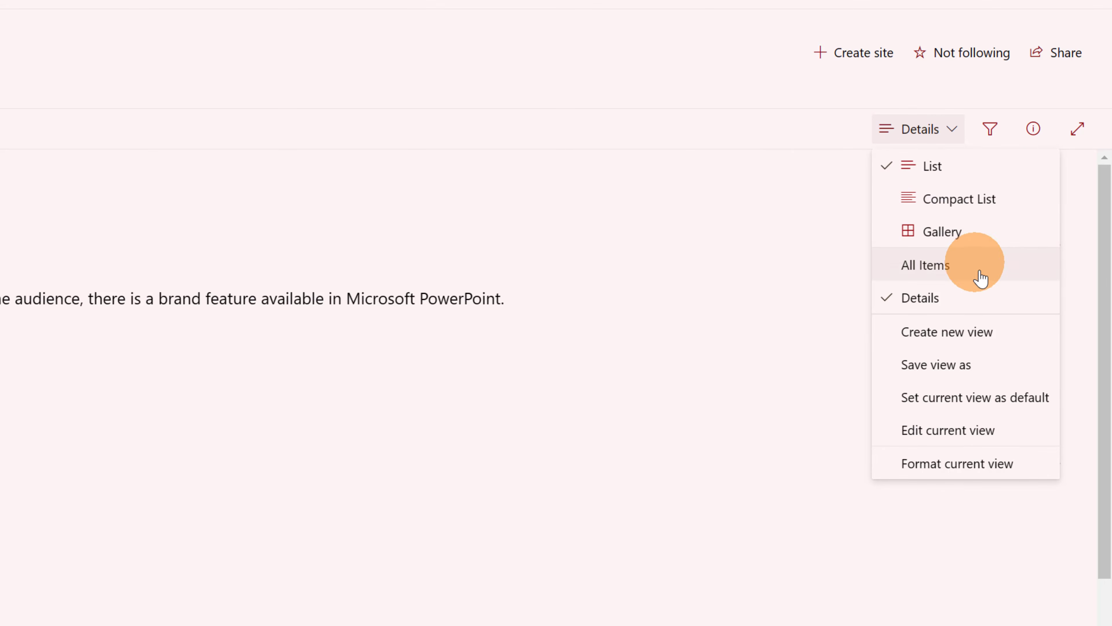
{"action": "left_click", "coordinate": [968, 336]}
{"action": "left_click", "coordinate": [472, 240]}
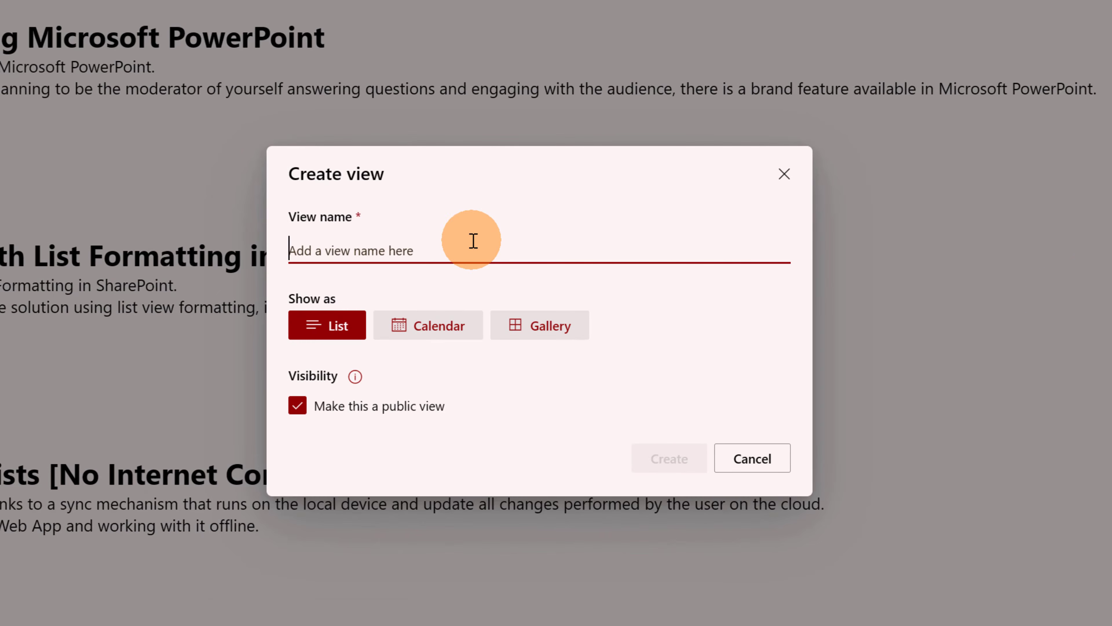
{"action": "type", "text": "Nav"}
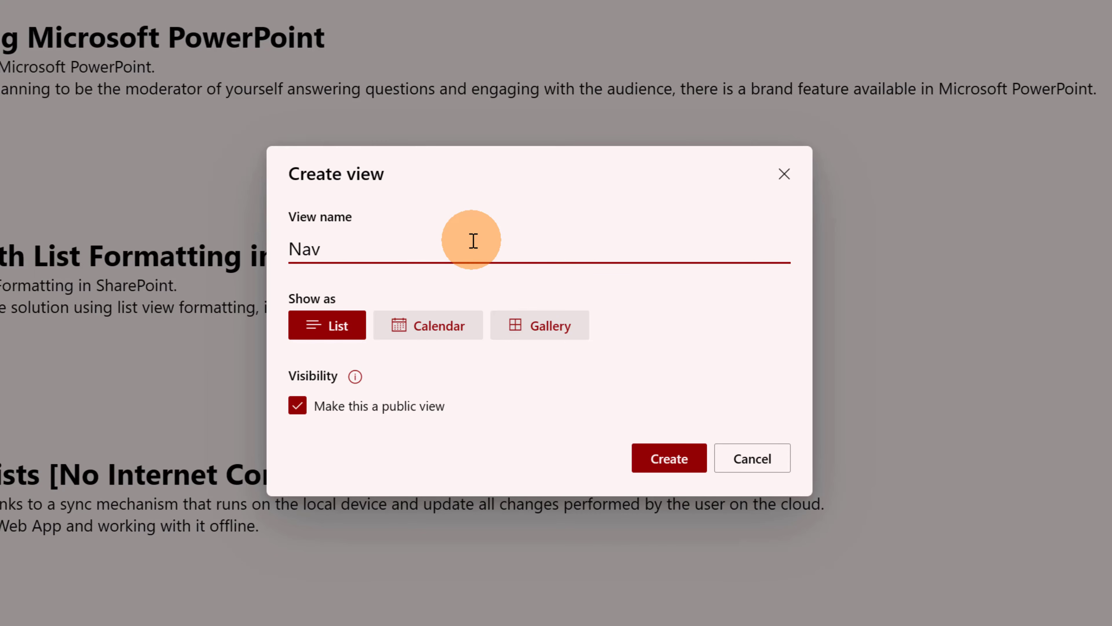
{"action": "left_click", "coordinate": [525, 324]}
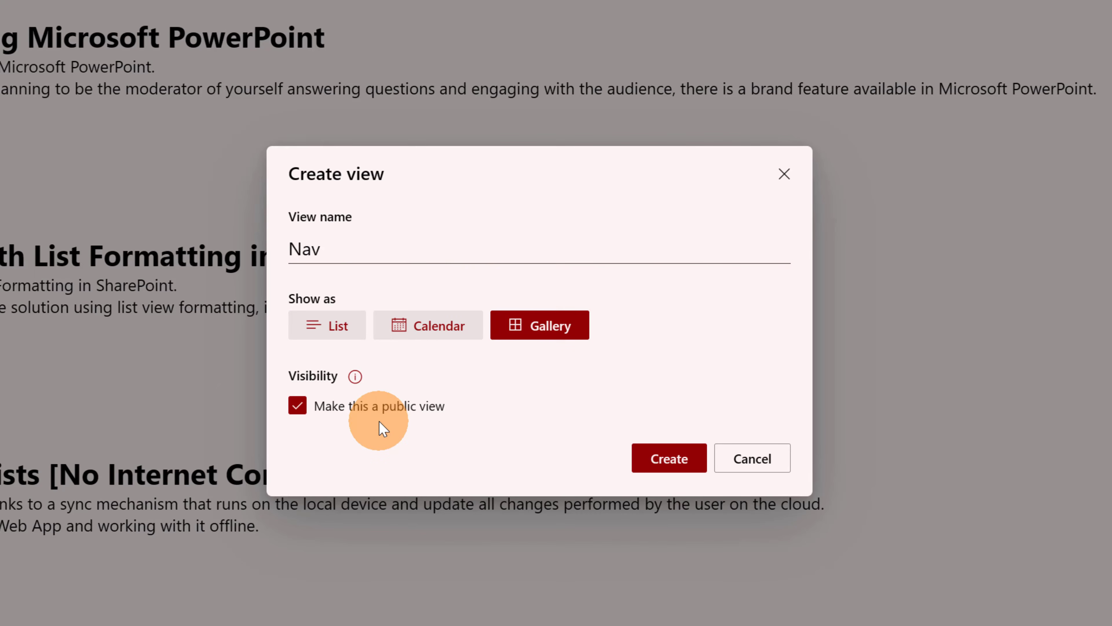
{"action": "left_click", "coordinate": [677, 461]}
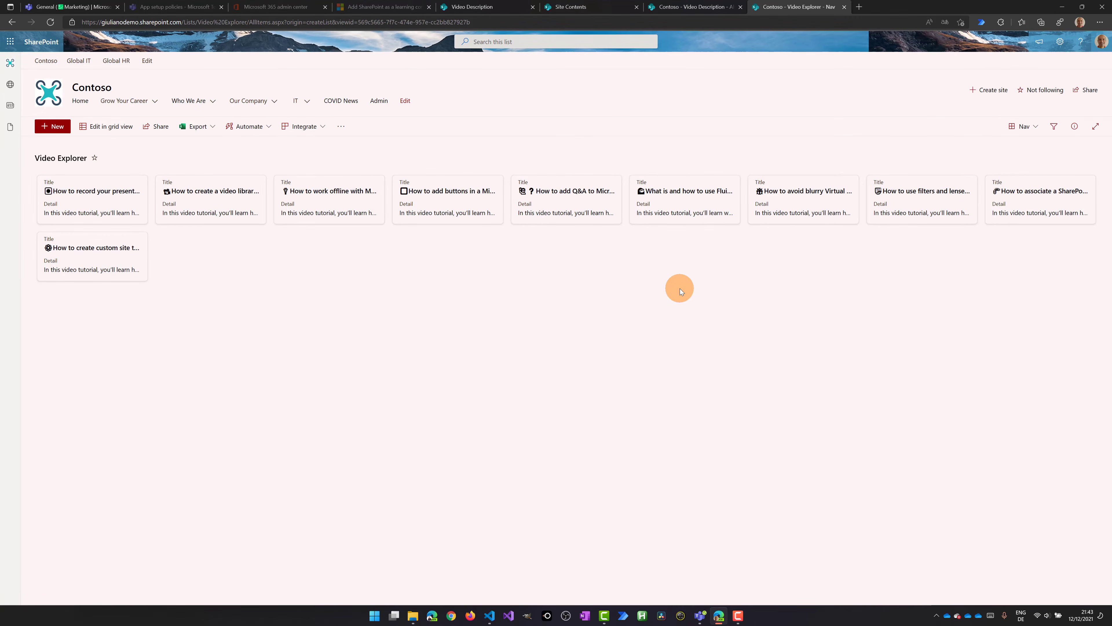
Replace the Nav view's default formatting JSON in advanced mode with the copied tile-formatting code
{"action": "left_click", "coordinate": [1031, 127]}
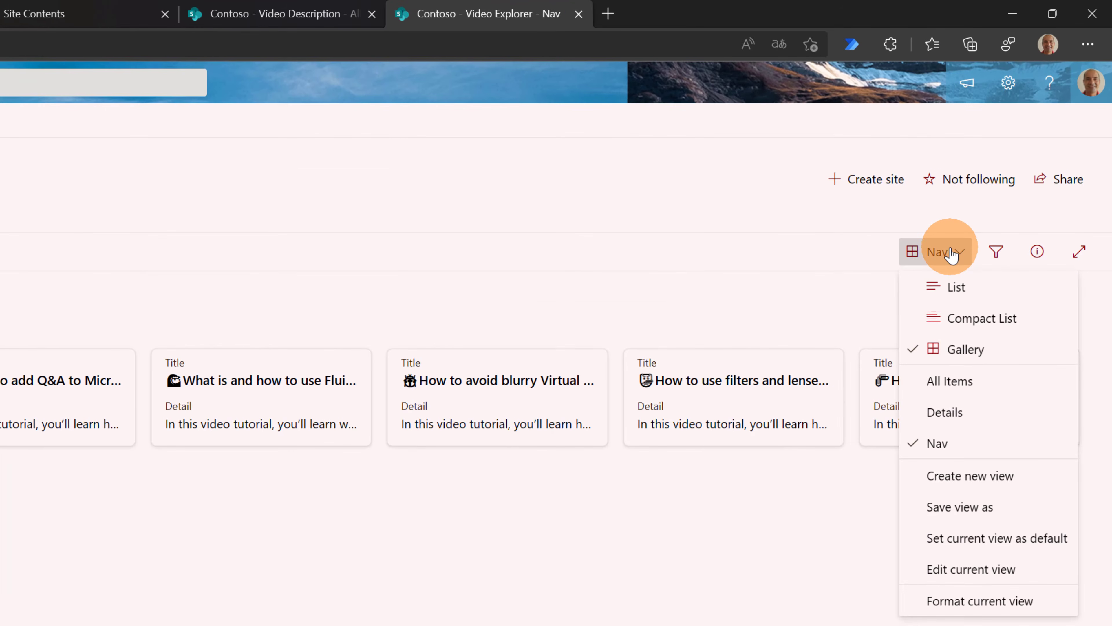
{"action": "left_click", "coordinate": [1007, 601]}
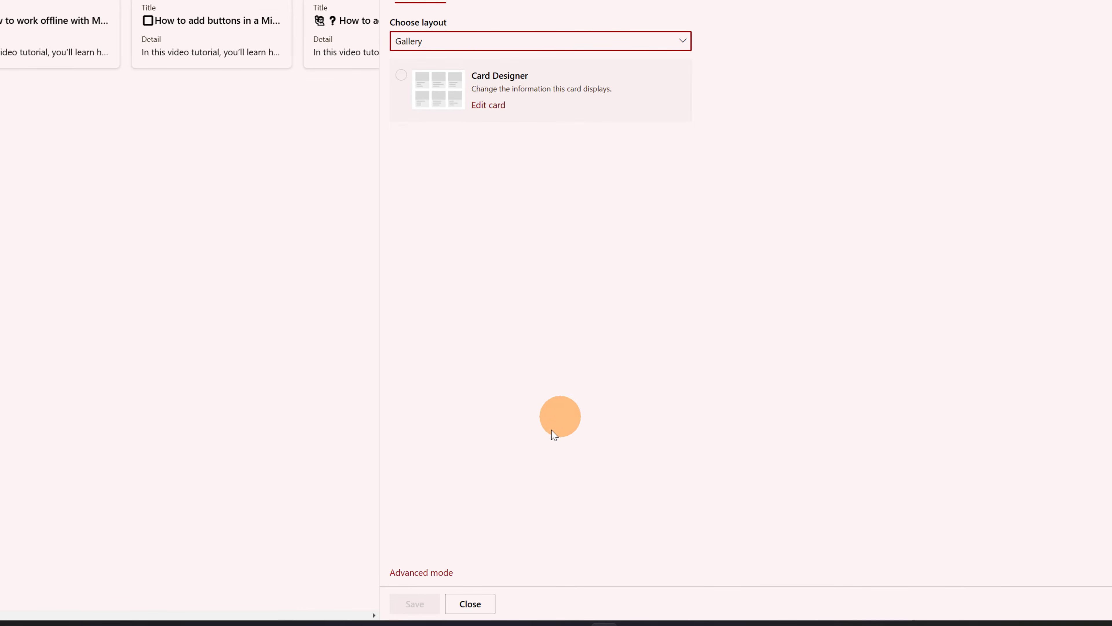
{"action": "left_click", "coordinate": [449, 570]}
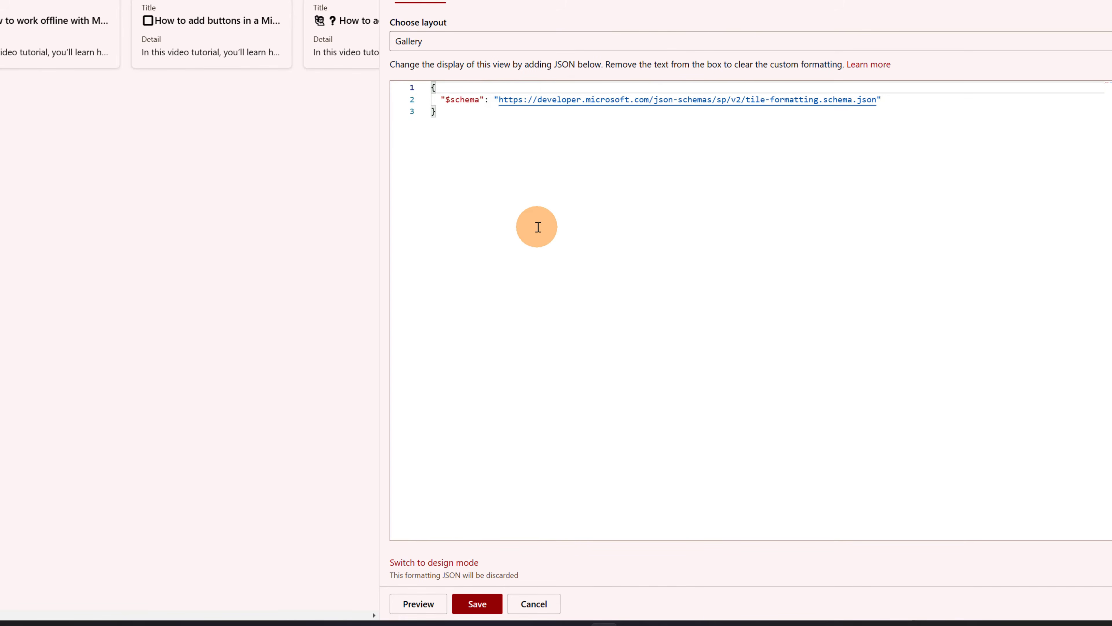
{"action": "key", "text": "ctrl+a"}
{"action": "key", "text": "ctrl+v"}
Examine the pasted tile JSON's size settings, the link element's #videoDescription_ href, and the centered title element
{"action": "scroll", "coordinate": [579, 259], "scroll_direction": "up", "scroll_amount": 5}
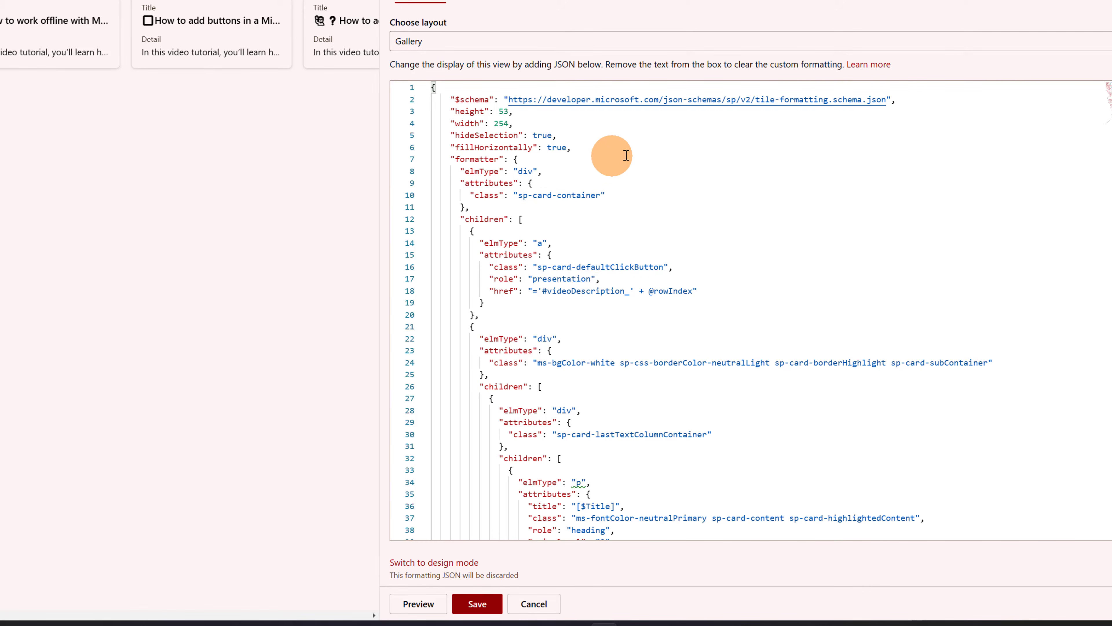
{"action": "scroll", "coordinate": [628, 188], "scroll_direction": "down", "scroll_amount": 1}
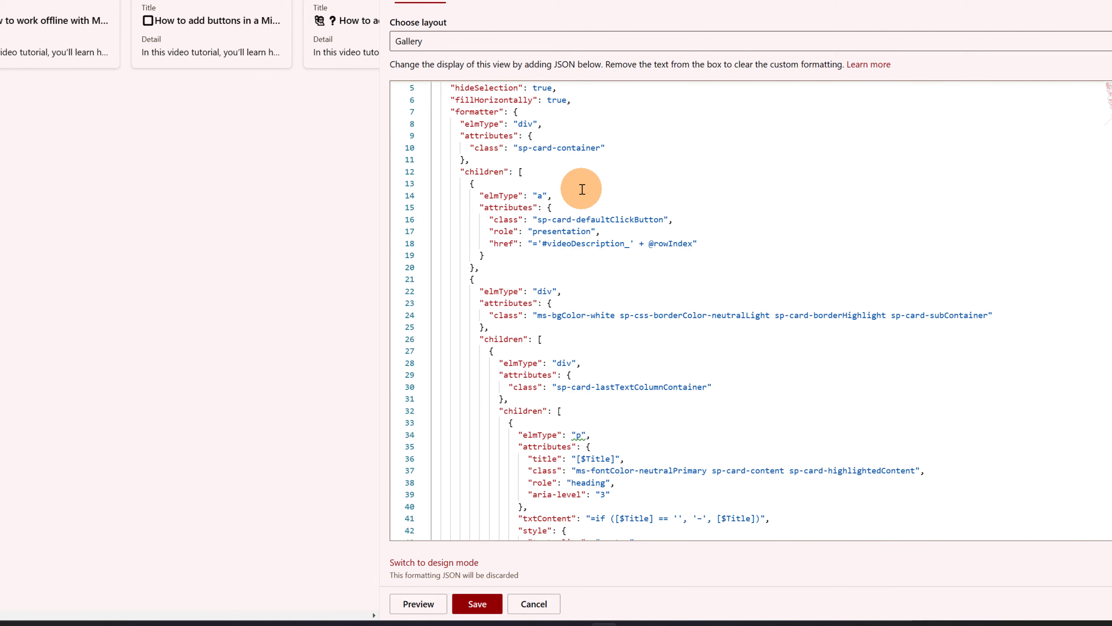
{"action": "left_click", "coordinate": [552, 195]}
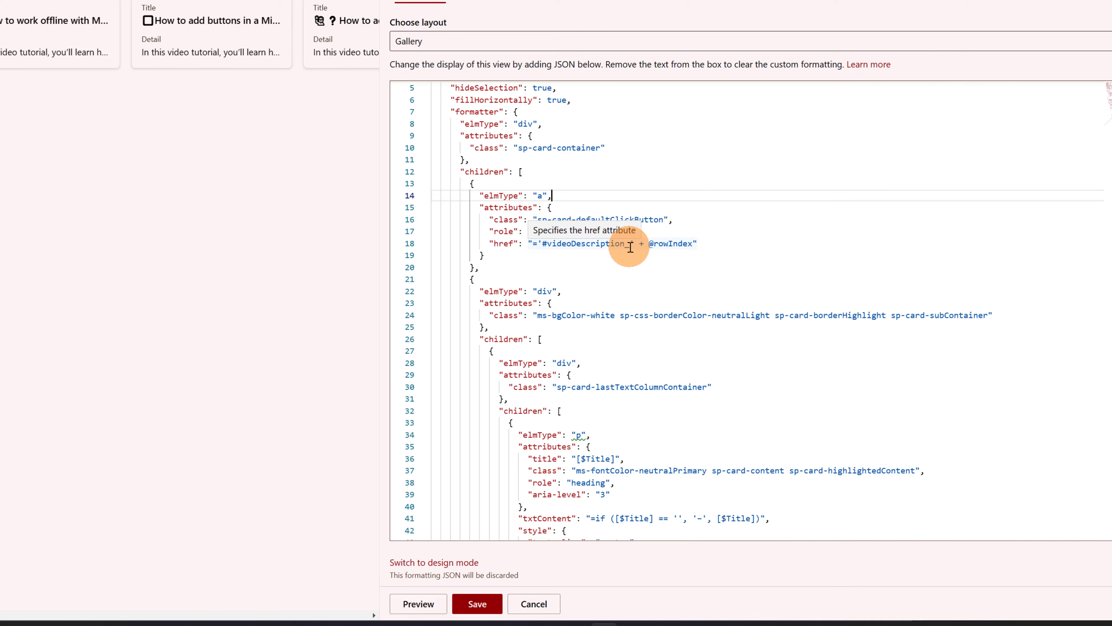
{"action": "scroll", "coordinate": [630, 248], "scroll_direction": "down", "scroll_amount": 1}
{"action": "scroll", "coordinate": [578, 231], "scroll_direction": "down", "scroll_amount": 1}
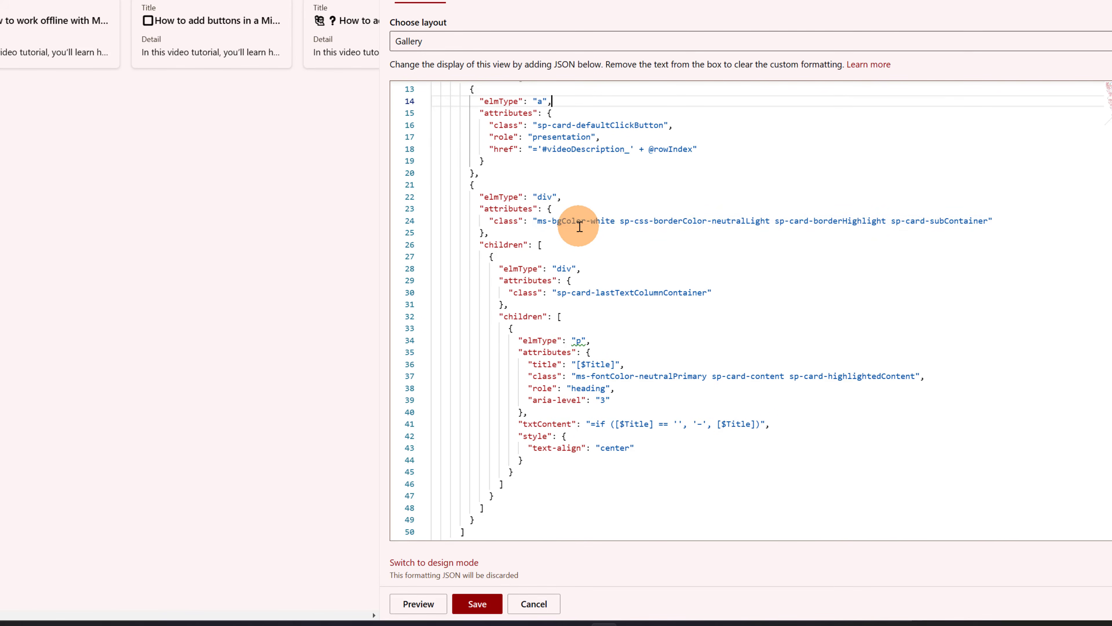
{"action": "scroll", "coordinate": [587, 221], "scroll_direction": "down", "scroll_amount": 1}
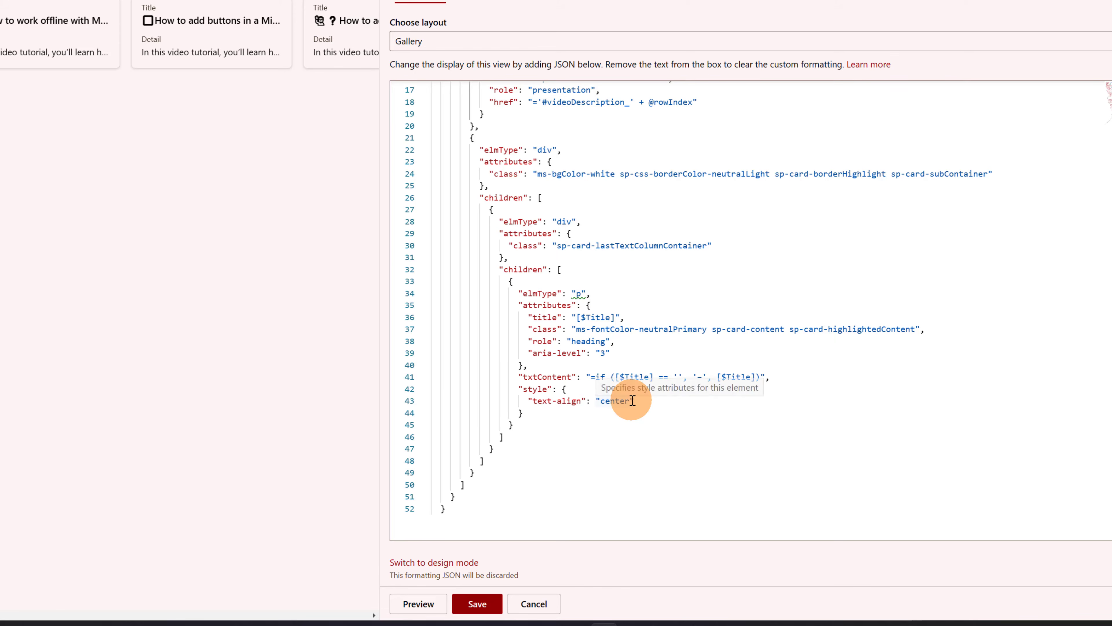
Preview and save the tile formatting on the Nav view, then close the view formatting
{"action": "left_click", "coordinate": [422, 605]}
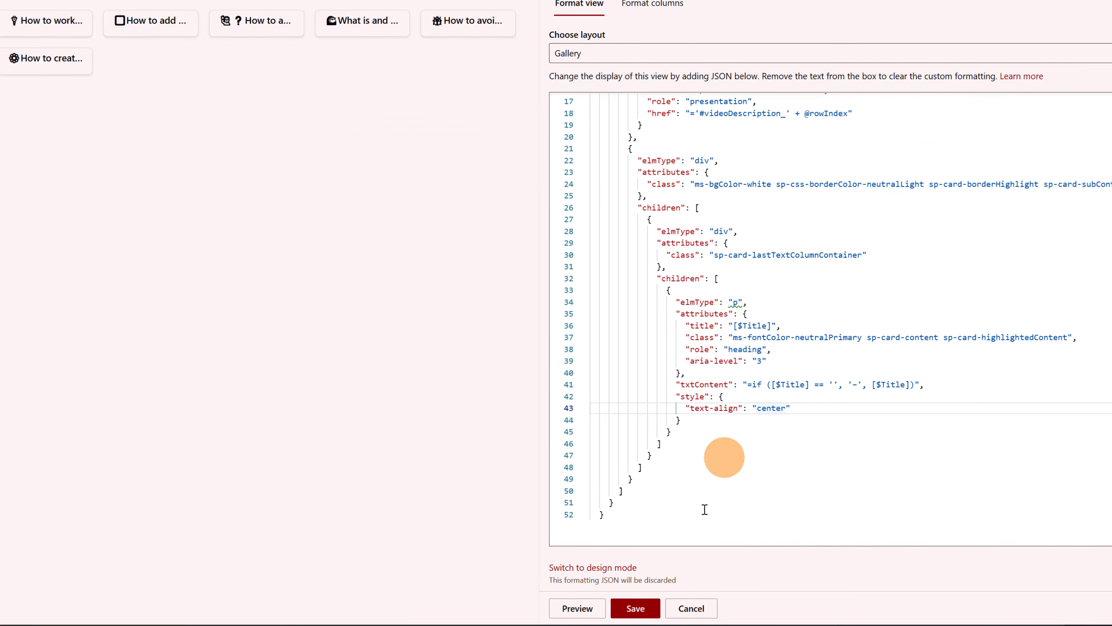
{"action": "left_click", "coordinate": [637, 608]}
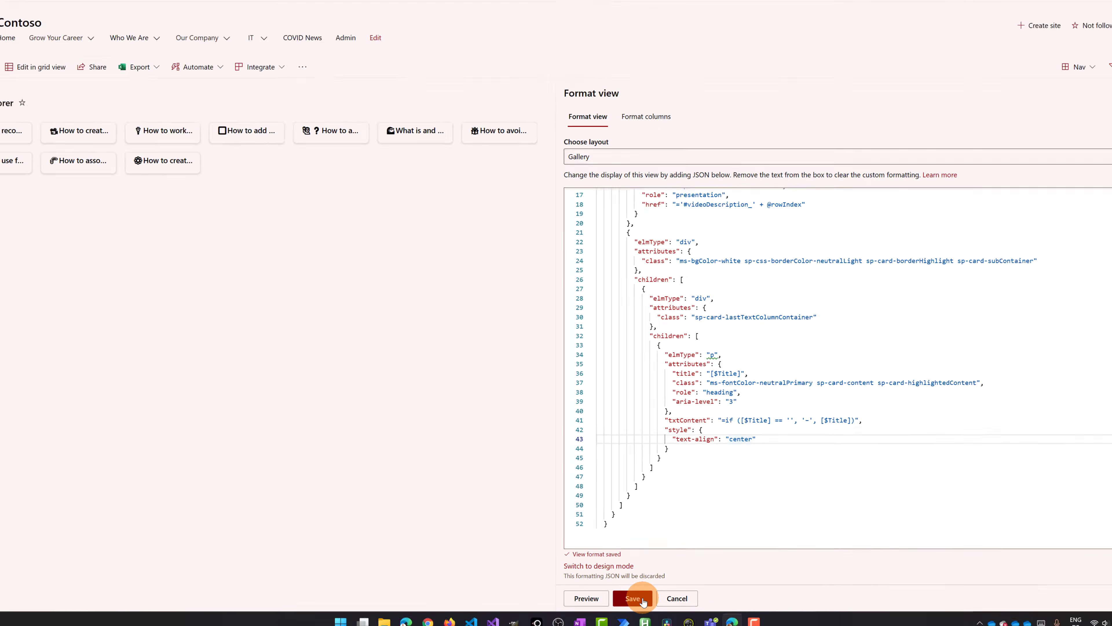
{"action": "left_click", "coordinate": [671, 595]}
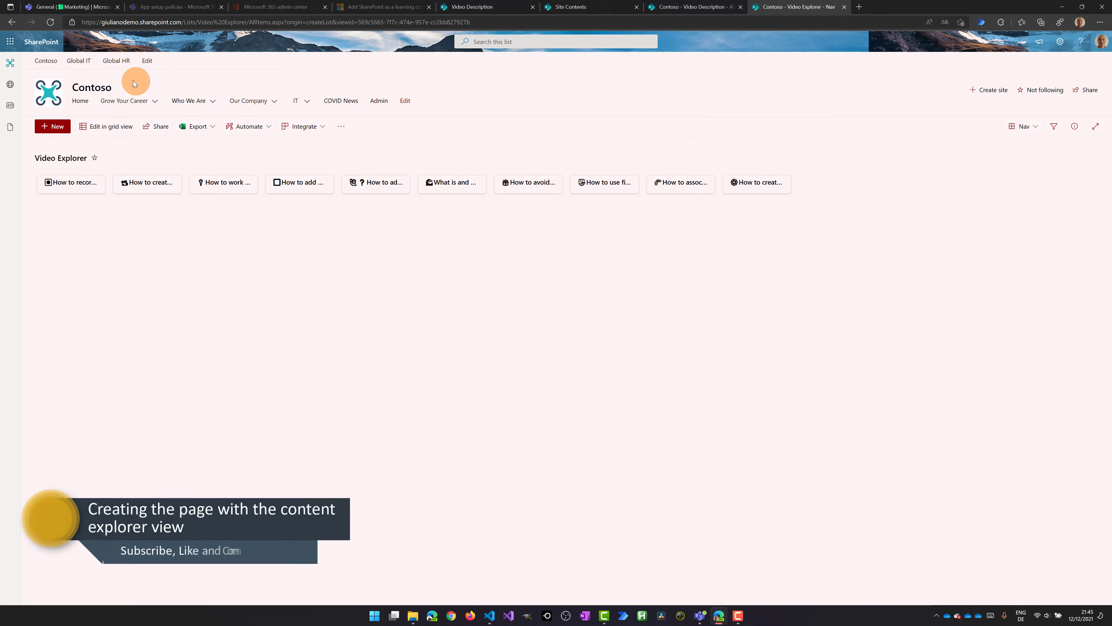
Create a page on the Contoso home site from the Blank template and title it Content Brower
{"action": "left_click", "coordinate": [41, 106]}
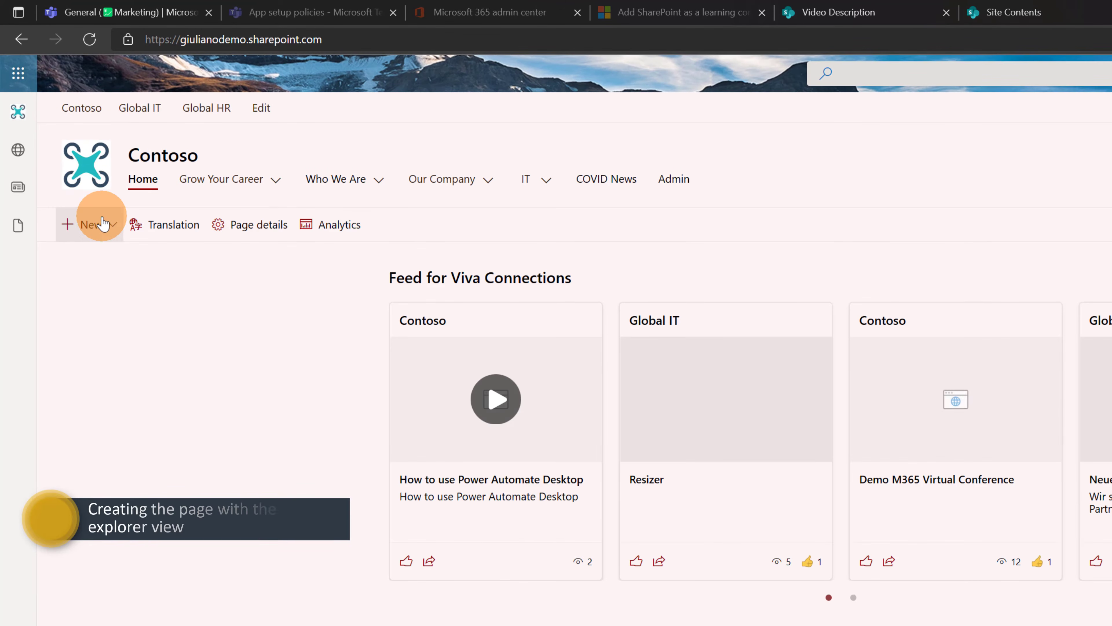
{"action": "left_click", "coordinate": [103, 223]}
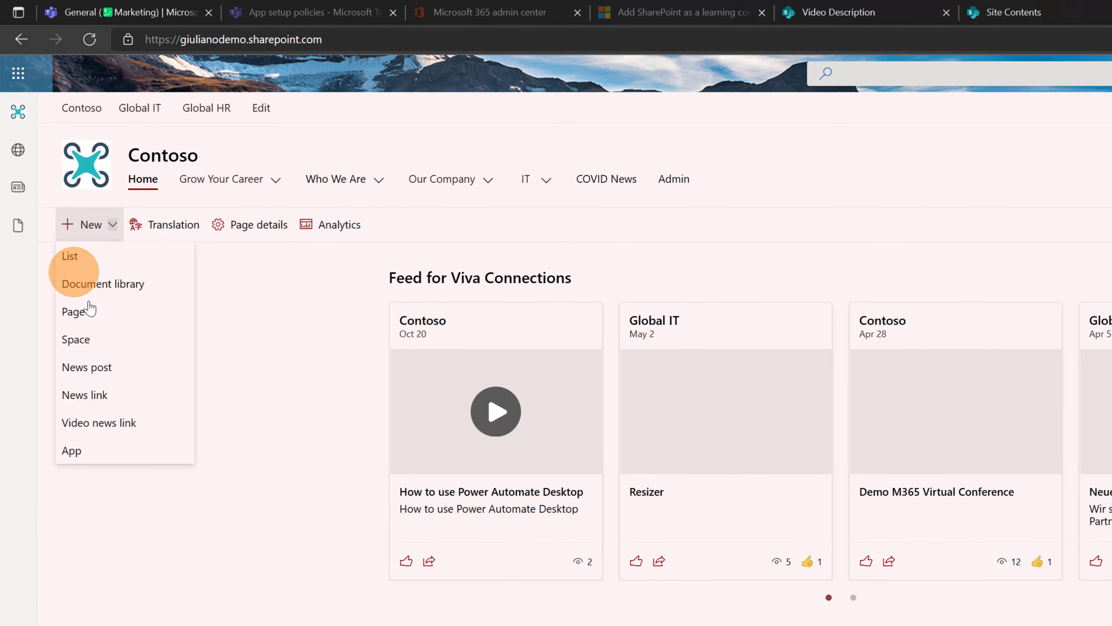
{"action": "left_click", "coordinate": [98, 314]}
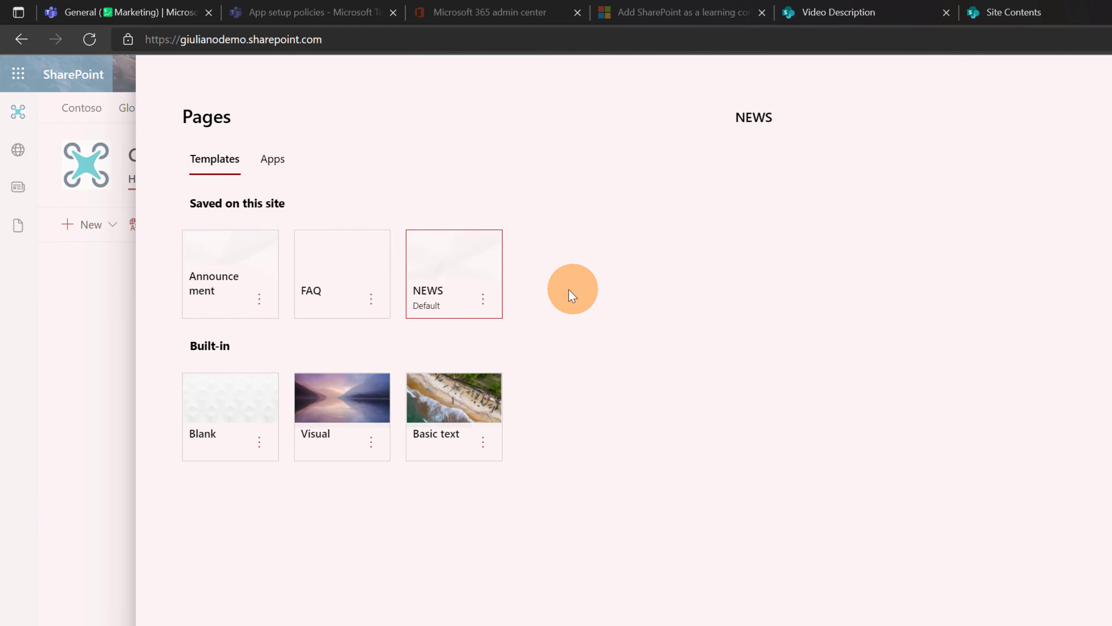
{"action": "left_click", "coordinate": [209, 397]}
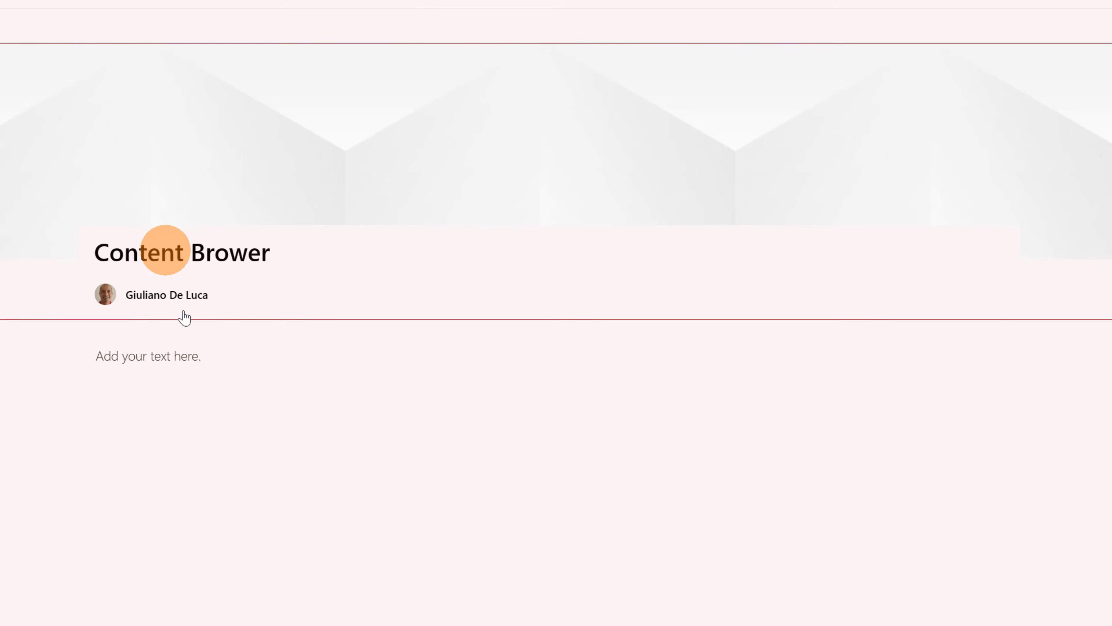
Change the page section to a one-third left column layout and remove the empty text web part from column one
{"action": "left_click", "coordinate": [33, 353]}
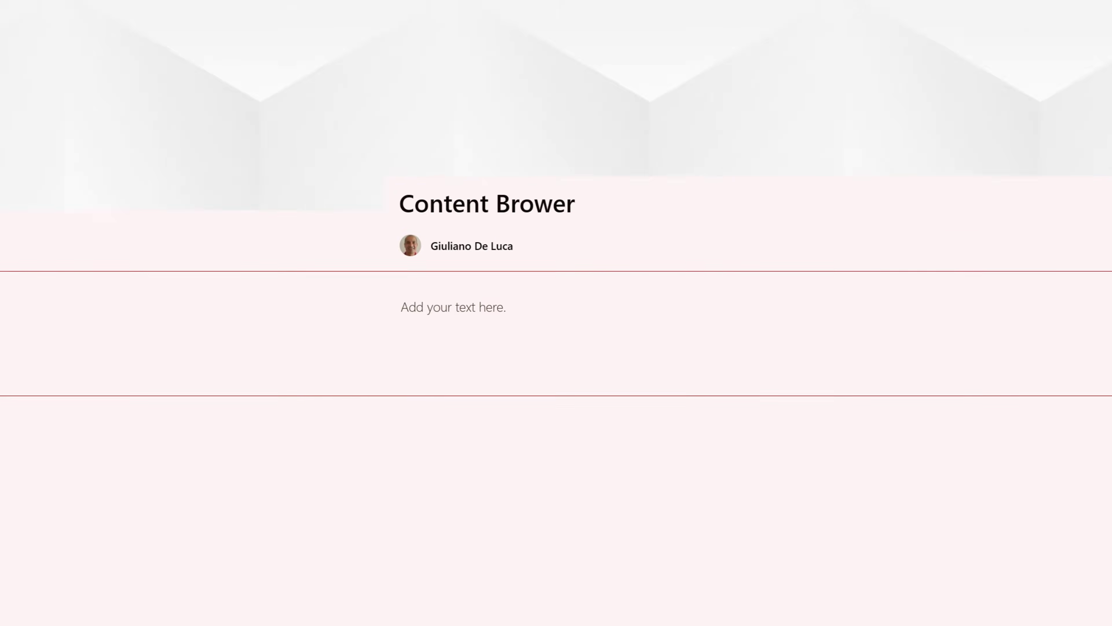
{"action": "left_click", "coordinate": [903, 221]}
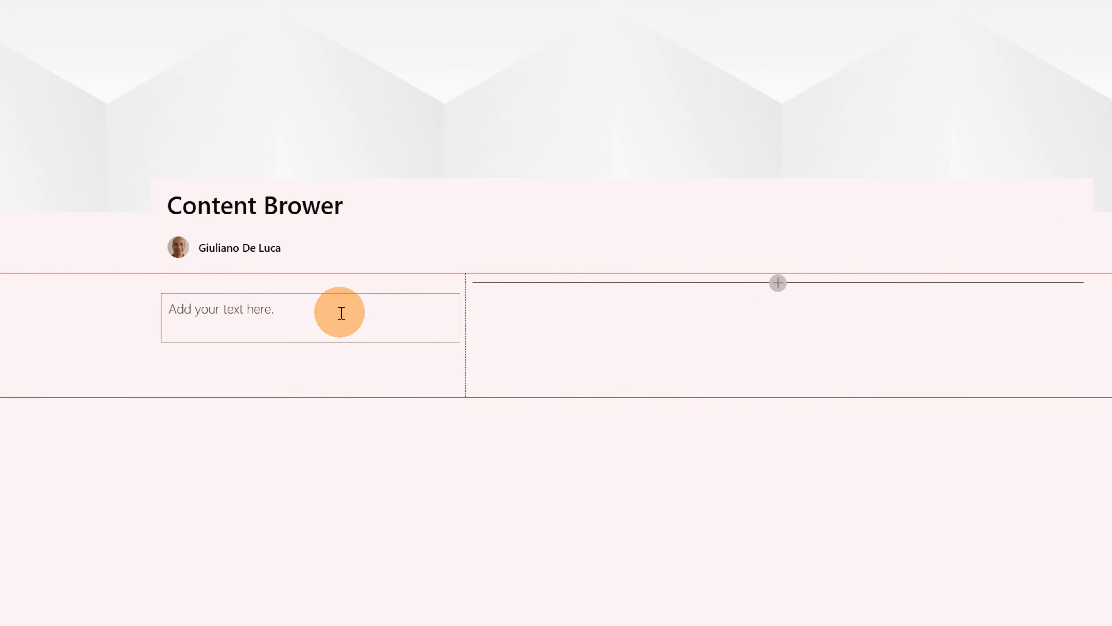
{"action": "left_click", "coordinate": [341, 312]}
{"action": "left_click", "coordinate": [142, 356]}
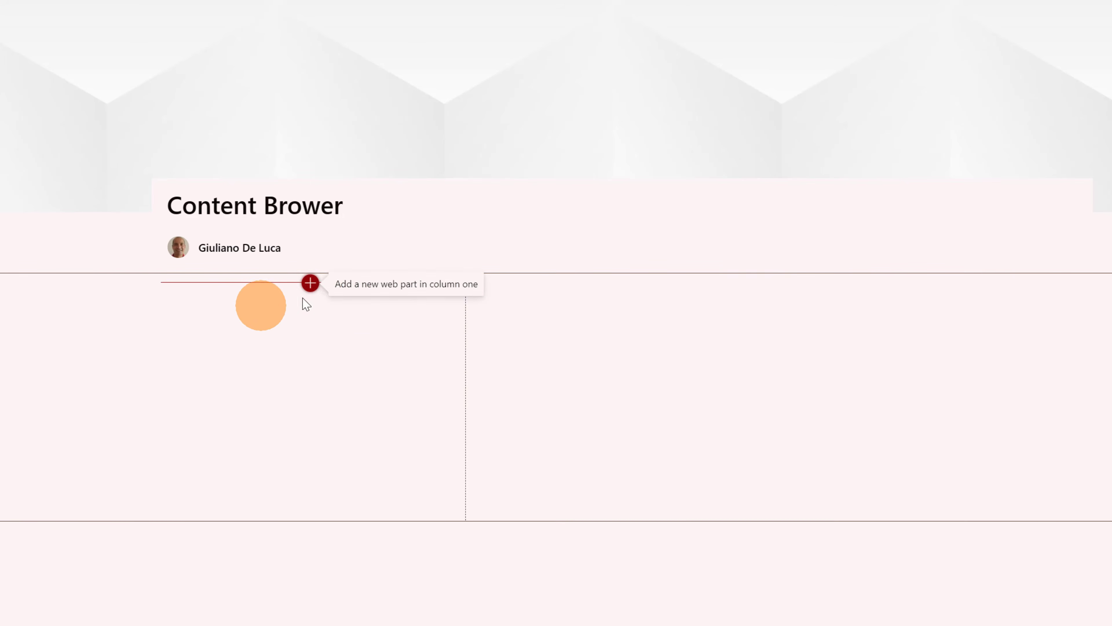
Add a List web part to column one showing the Video Explorer list in its Nav view
{"action": "left_click", "coordinate": [310, 283]}
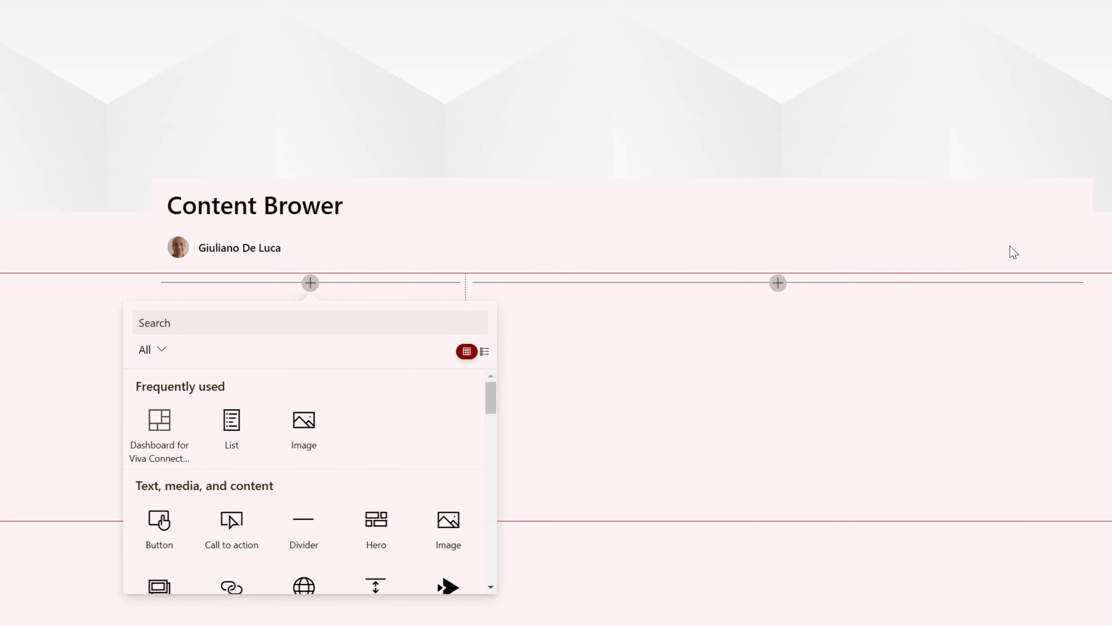
{"action": "left_click", "coordinate": [232, 432]}
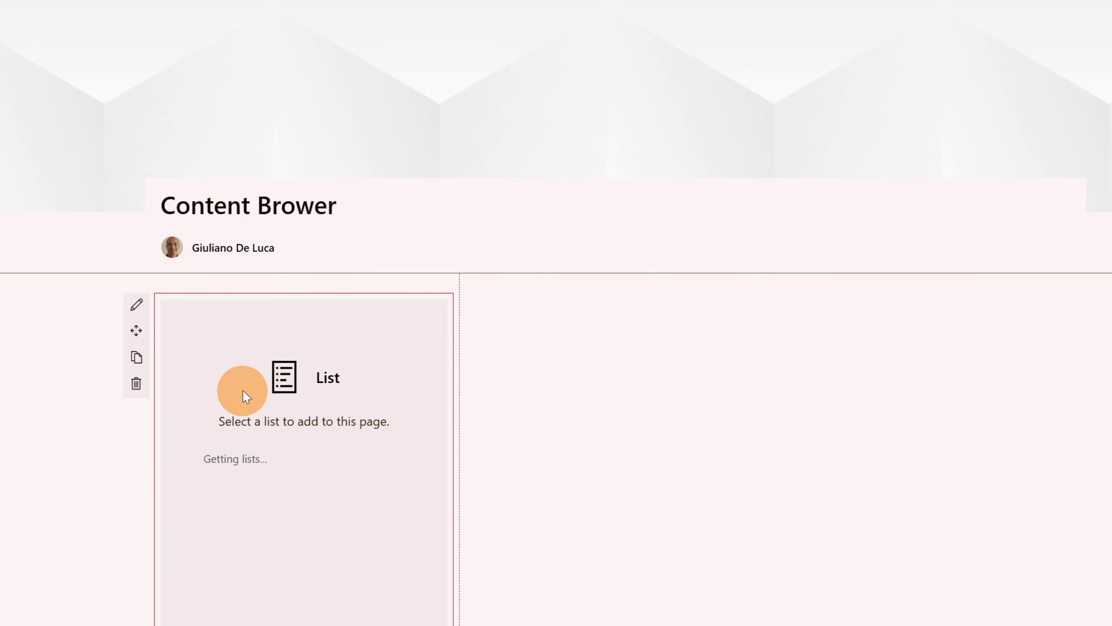
{"action": "left_click", "coordinate": [136, 307]}
{"action": "left_click", "coordinate": [1058, 118]}
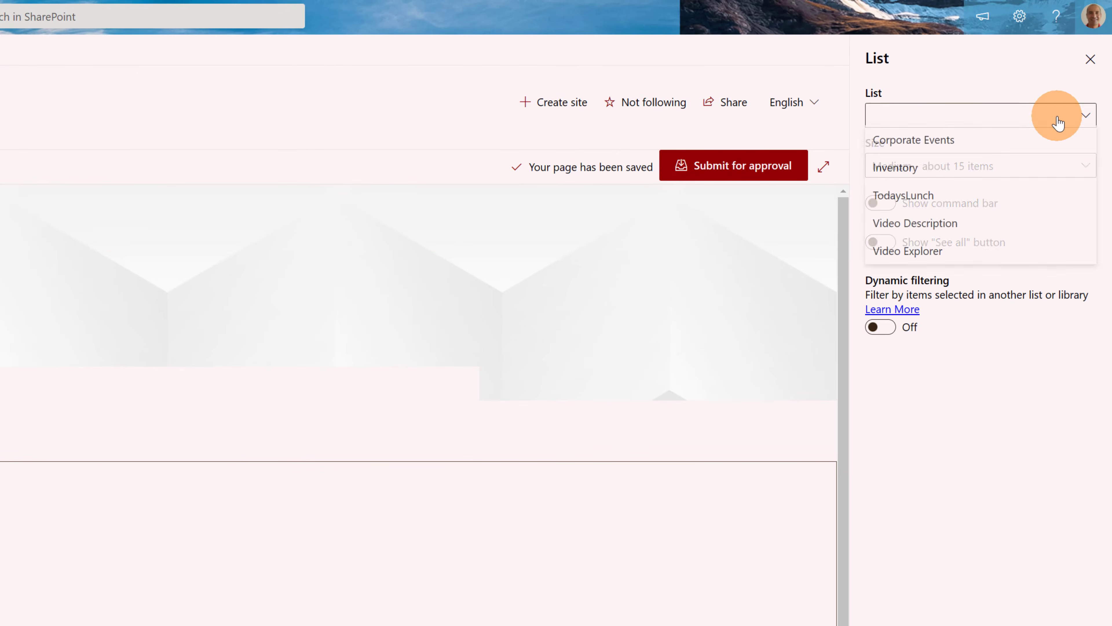
{"action": "left_click", "coordinate": [928, 254]}
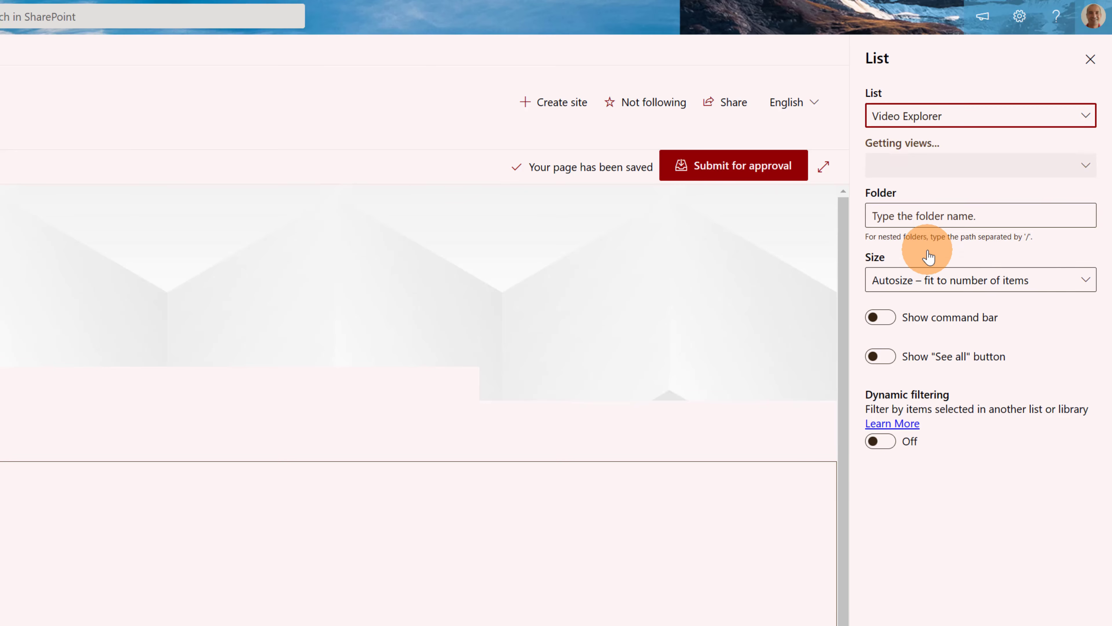
{"action": "left_click", "coordinate": [996, 164]}
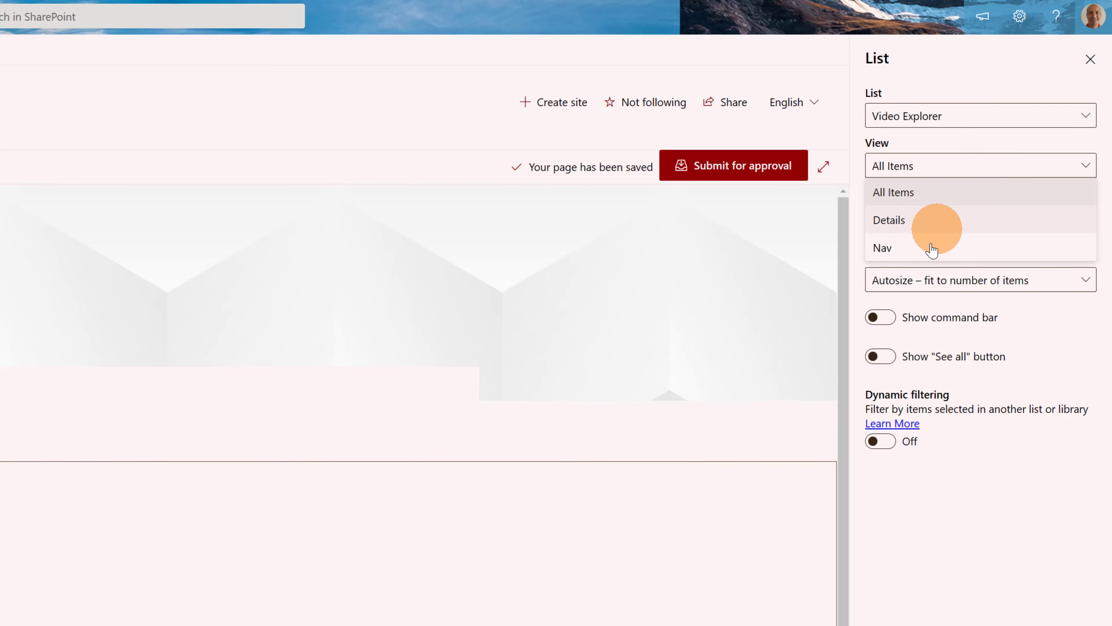
{"action": "left_click", "coordinate": [916, 253]}
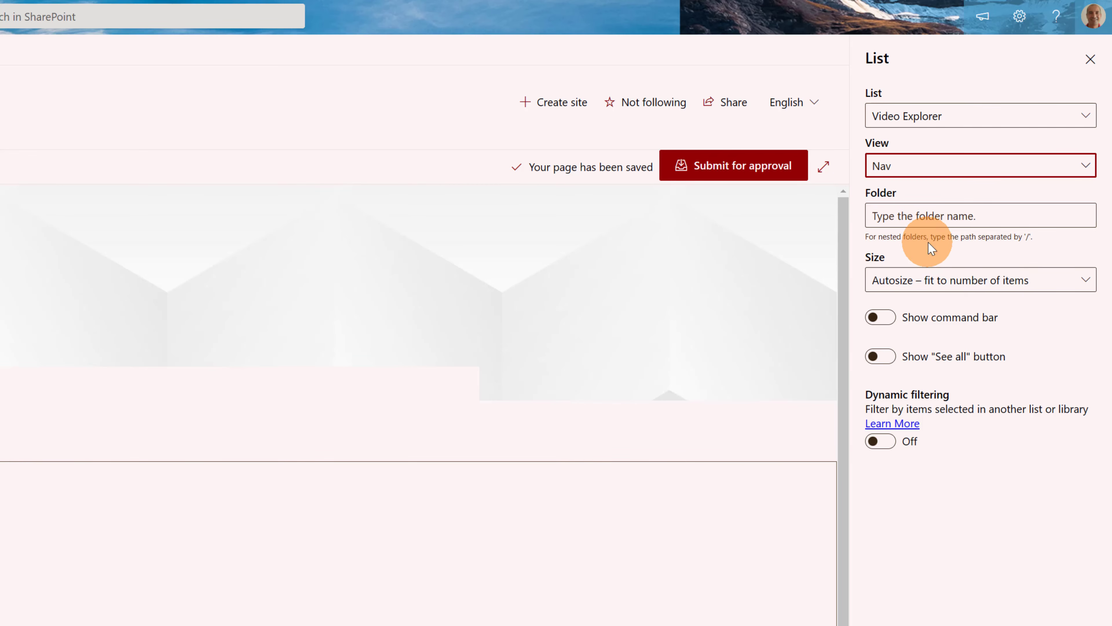
Set the Nav list web part's size to Small - about 5 items, hide its command bar and "See all" button, and apply the settings
{"action": "left_click", "coordinate": [983, 273]}
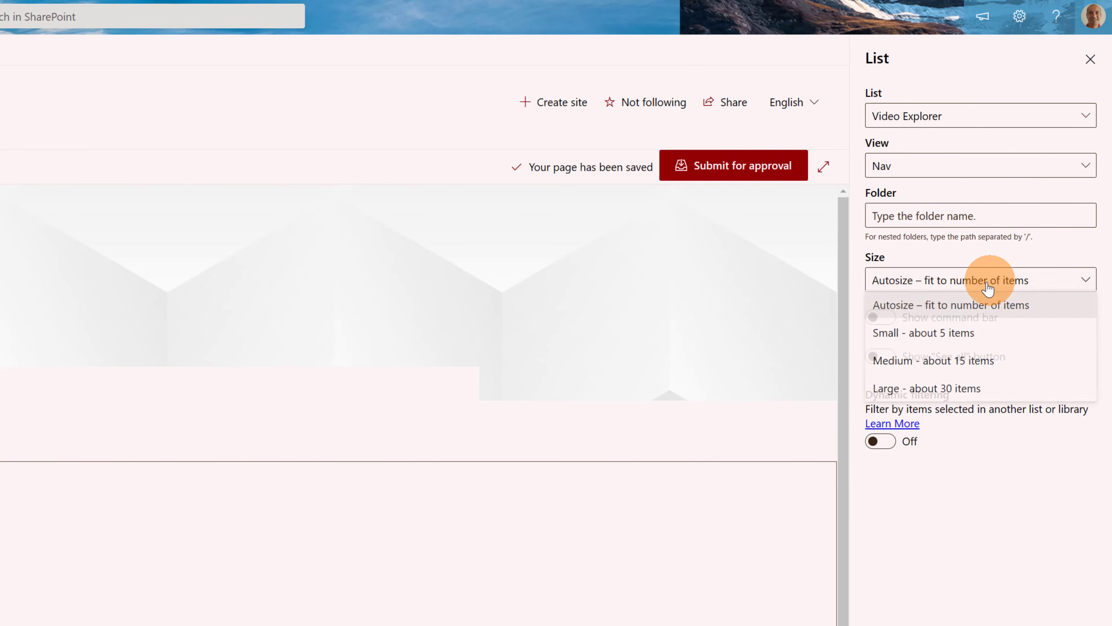
{"action": "left_click", "coordinate": [920, 342]}
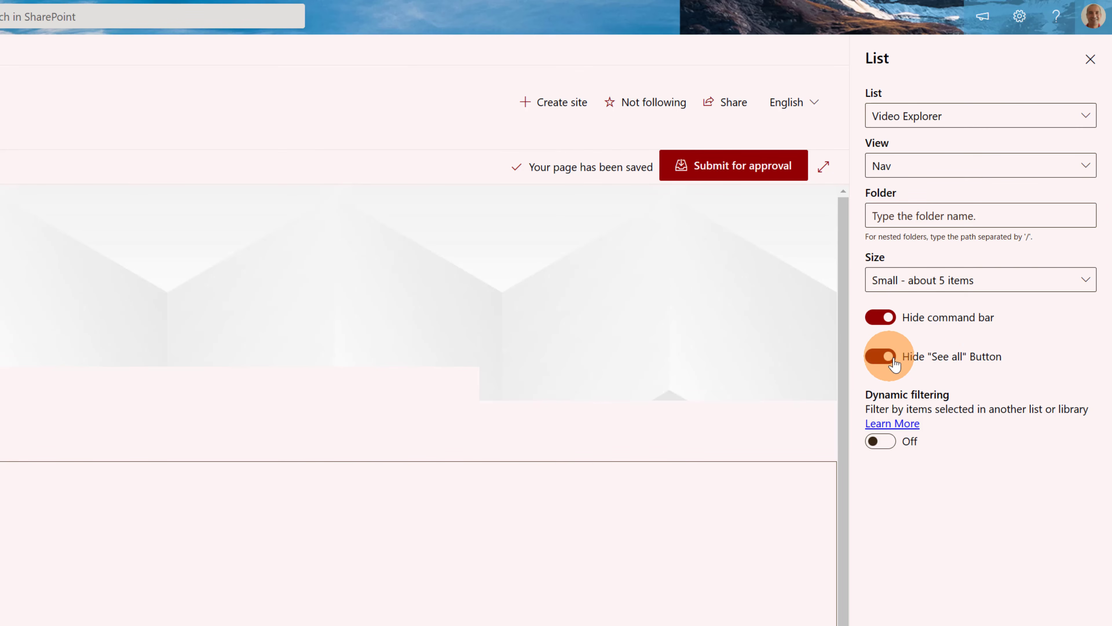
{"action": "scroll", "coordinate": [981, 307], "scroll_direction": "down", "scroll_amount": 7}
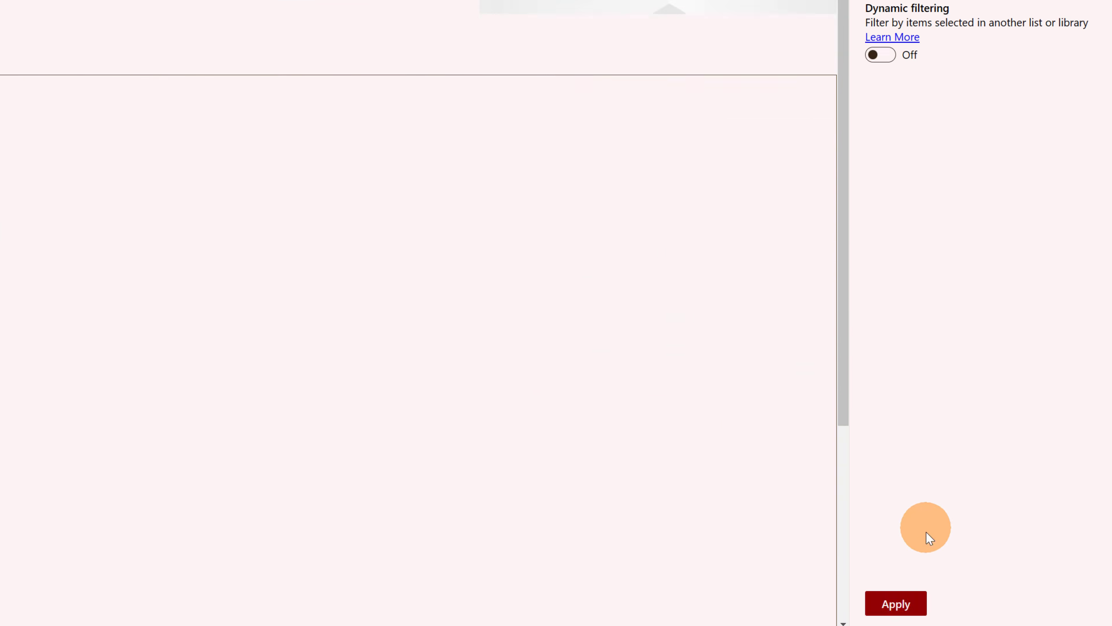
{"action": "left_click", "coordinate": [919, 599]}
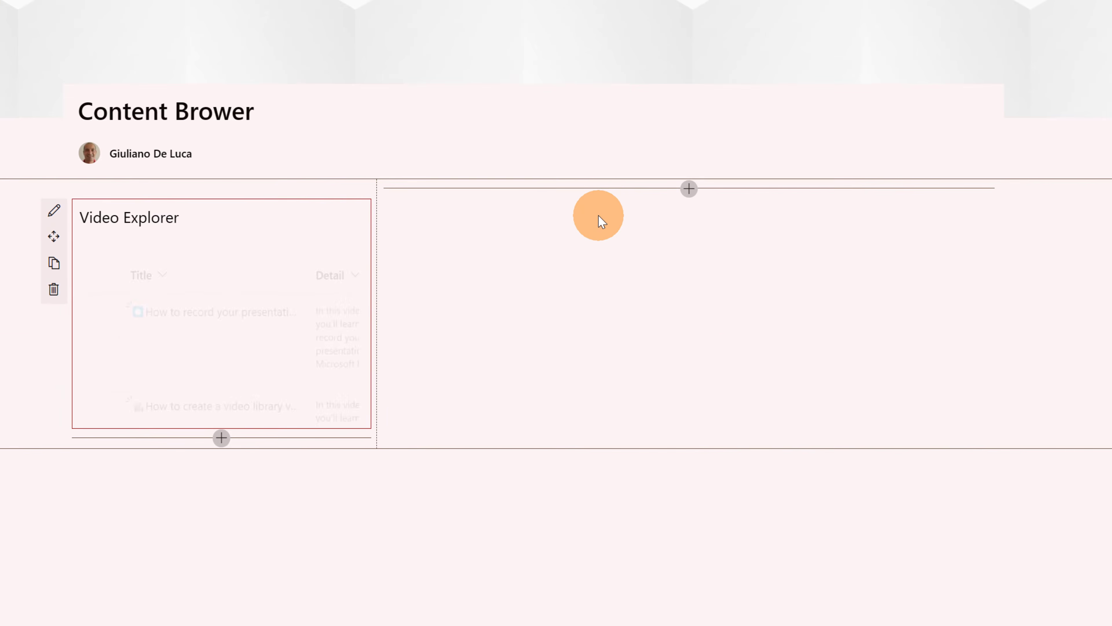
Add a List web part to column two showing the Video Explorer list in its Details view
{"action": "left_click", "coordinate": [684, 198]}
{"action": "left_click", "coordinate": [620, 345]}
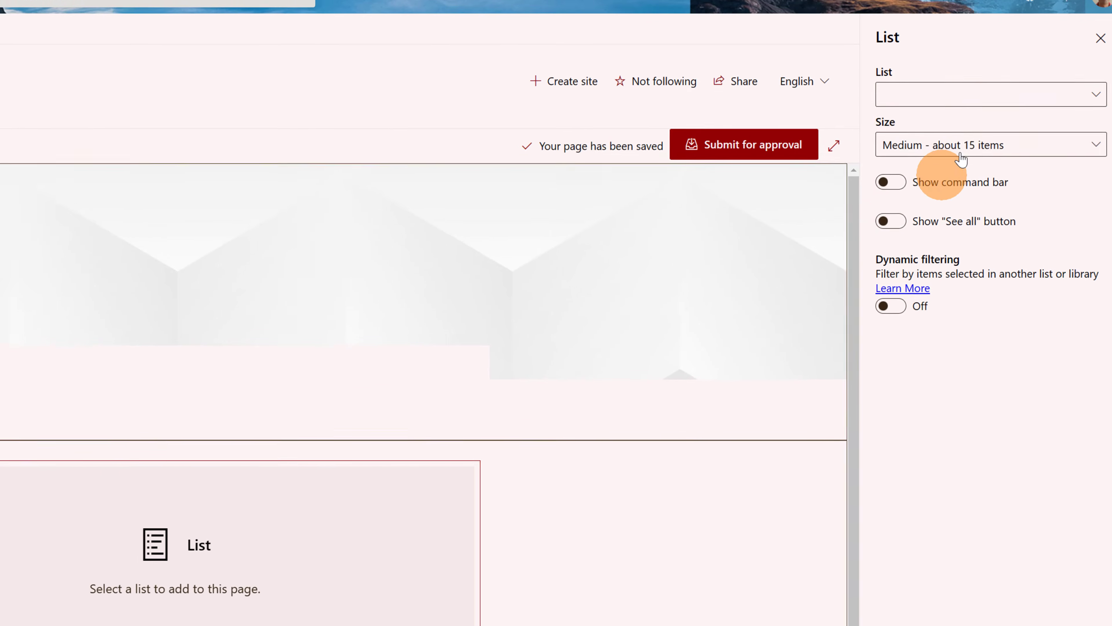
{"action": "left_click", "coordinate": [994, 104]}
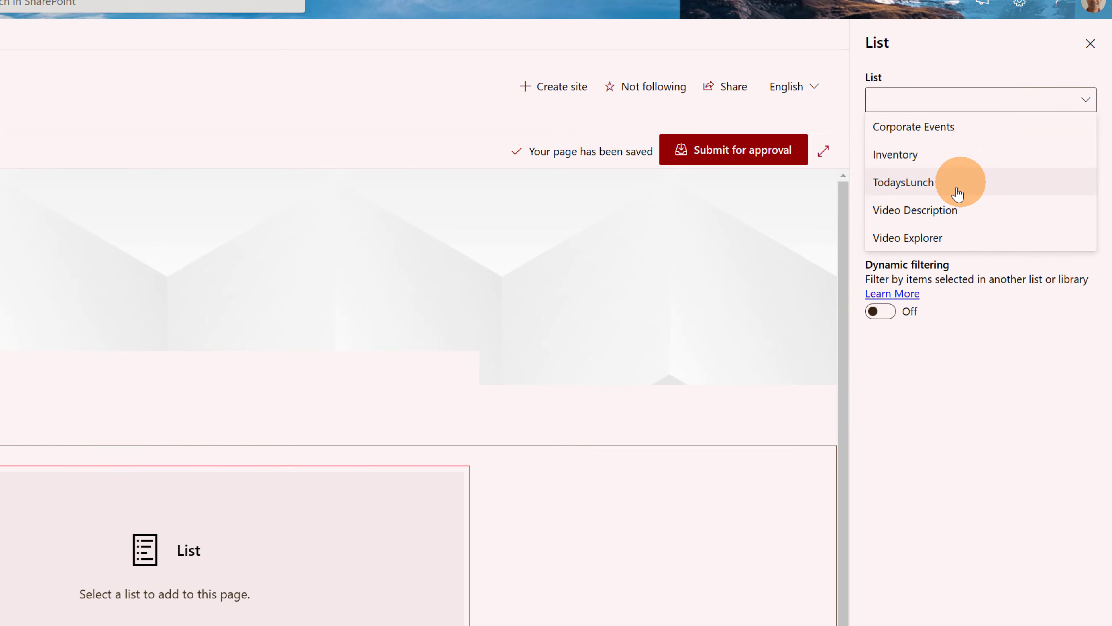
{"action": "left_click", "coordinate": [924, 237]}
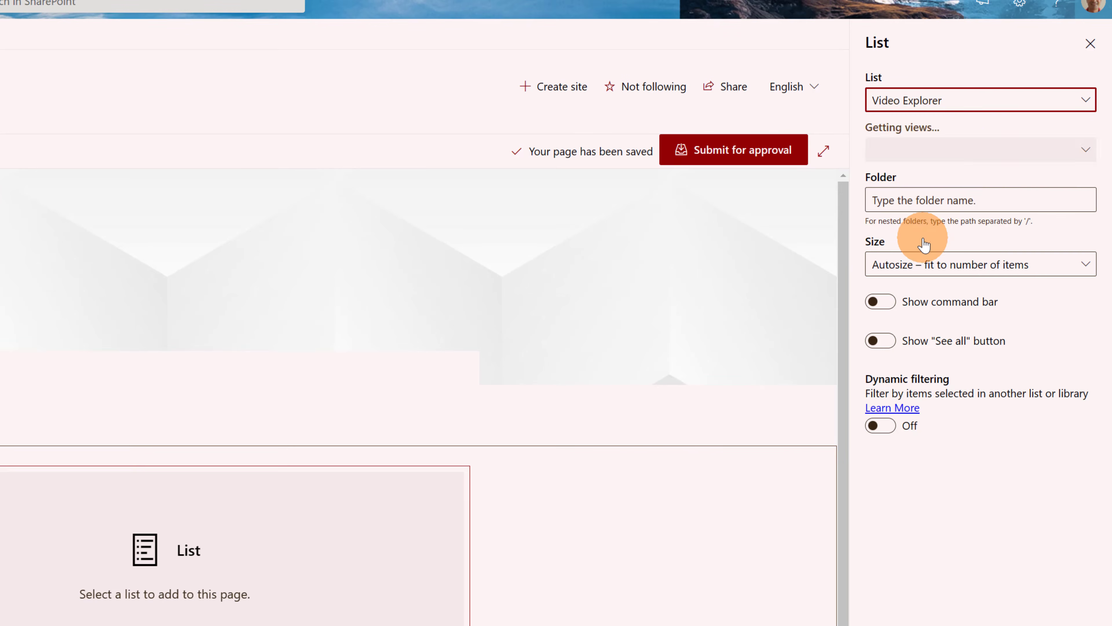
{"action": "left_click", "coordinate": [985, 155]}
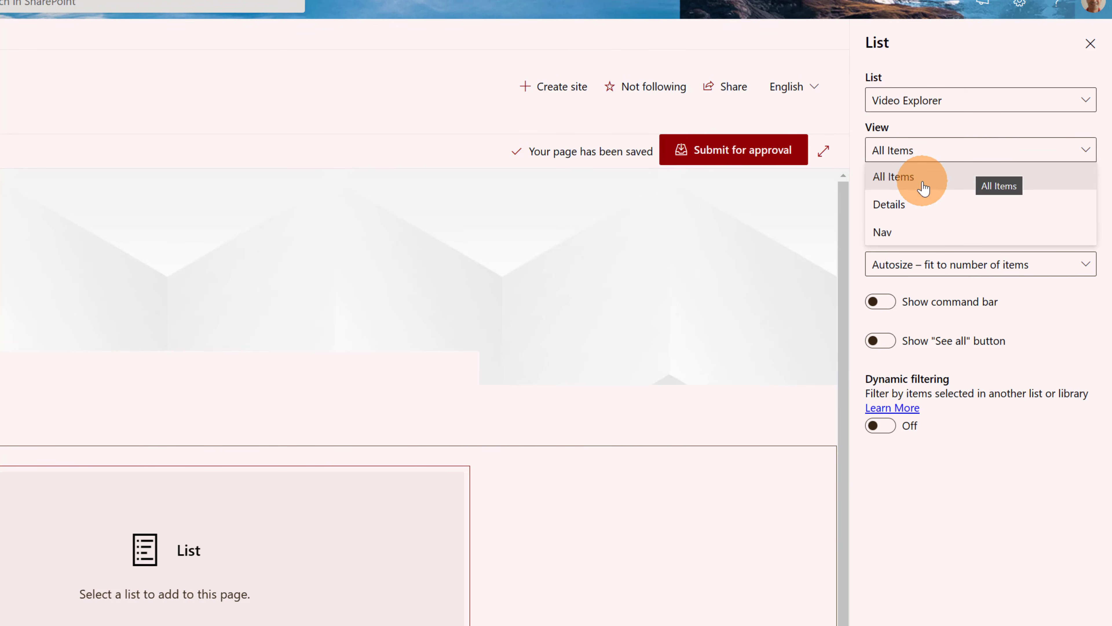
{"action": "left_click", "coordinate": [942, 204]}
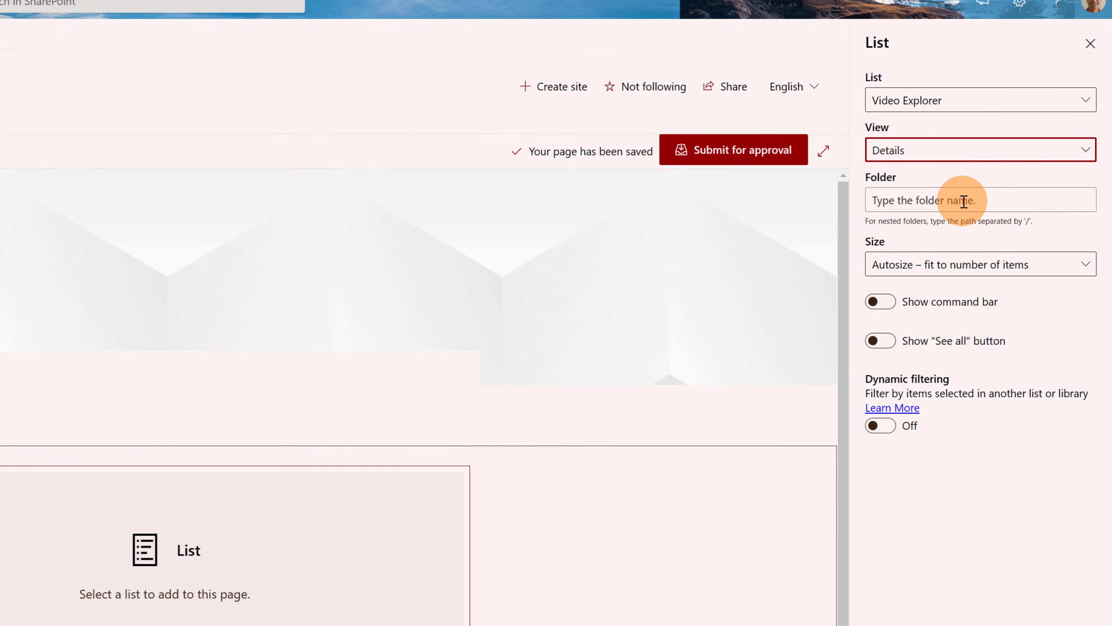
Set the Details list web part's size to Small - about 5 items and hide its command bar and "See all" button
{"action": "left_click", "coordinate": [944, 265]}
{"action": "left_click", "coordinate": [900, 334]}
{"action": "left_click", "coordinate": [885, 307]}
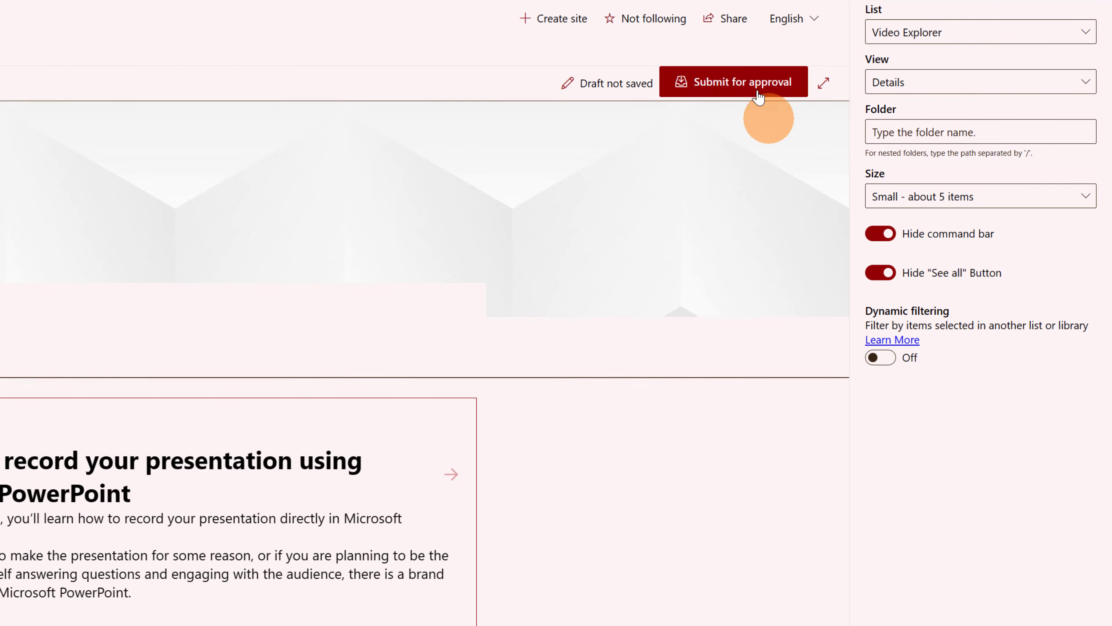
Submit the Content Brower page for approval and approve it
{"action": "left_click", "coordinate": [741, 88]}
{"action": "left_click", "coordinate": [903, 192]}
{"action": "left_click", "coordinate": [772, 82]}
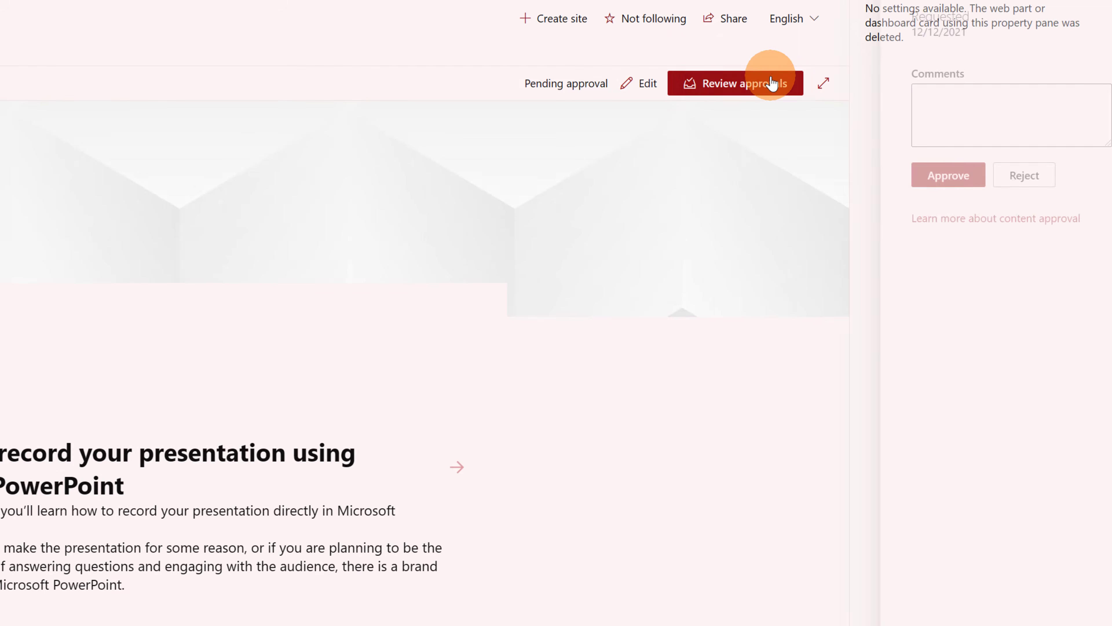
{"action": "left_click", "coordinate": [903, 186]}
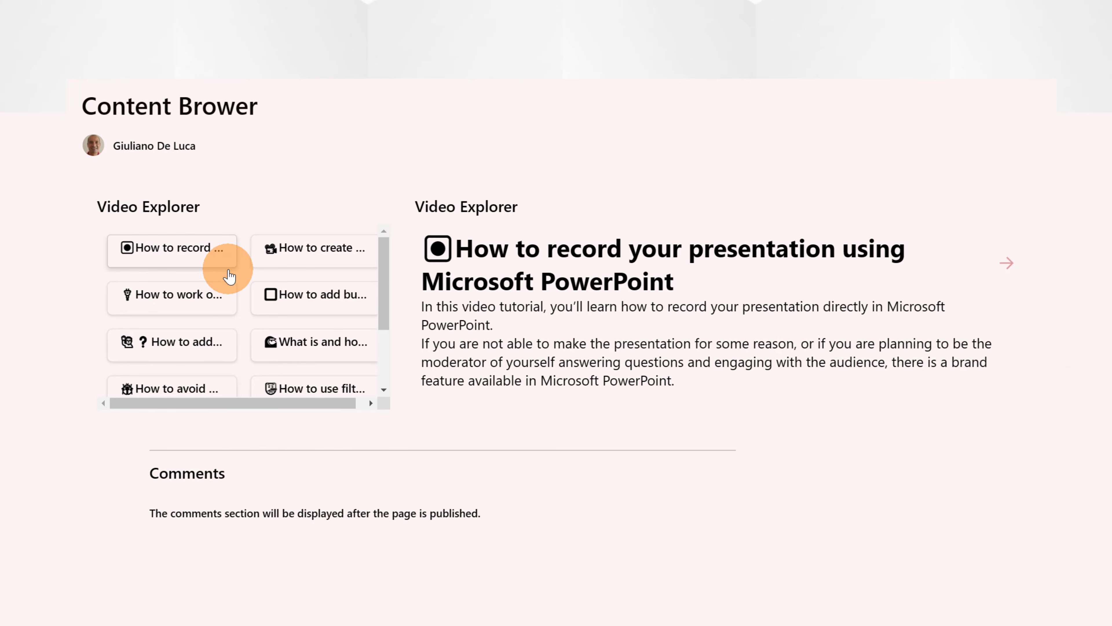
Test the page by reloading it, selecting the offline and buttons video tiles, and paging forward and back through the video descriptions
{"action": "left_click", "coordinate": [208, 300]}
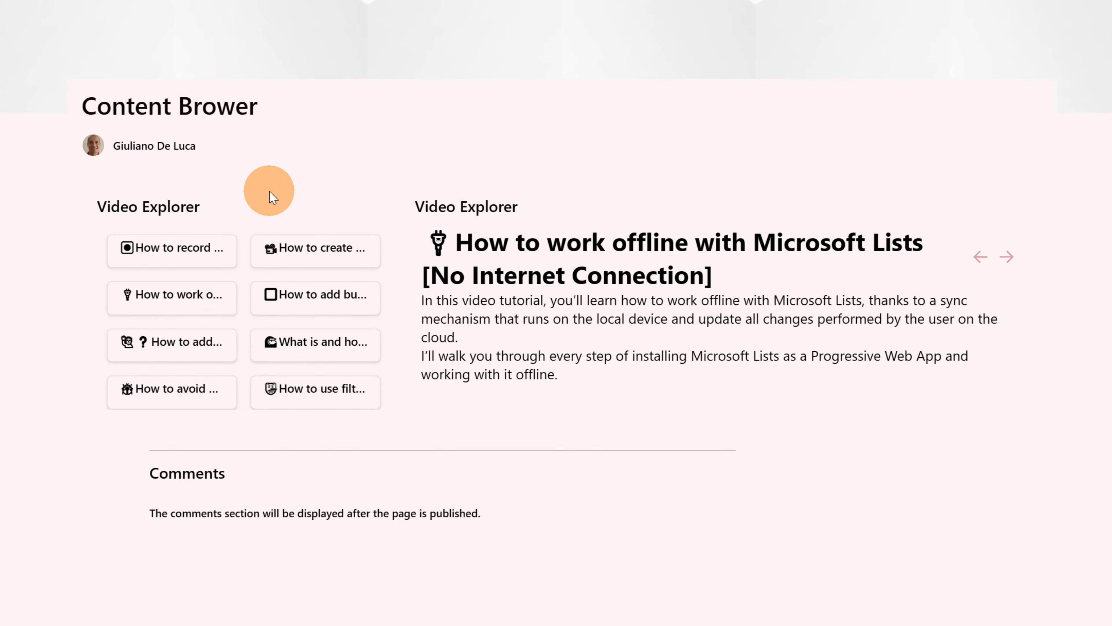
{"action": "key", "text": "F5"}
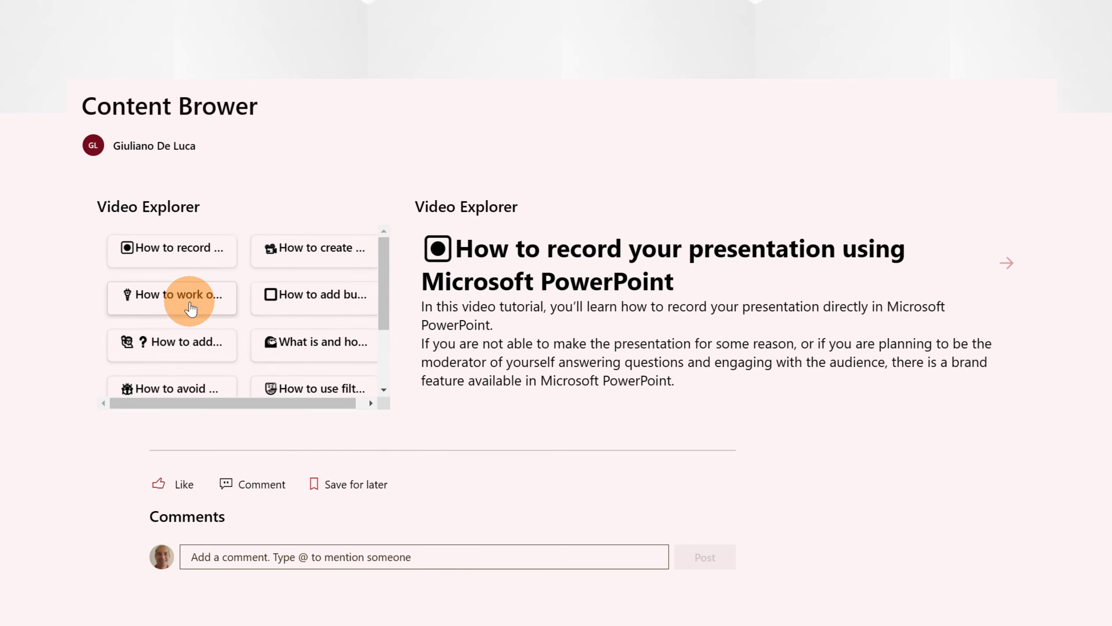
{"action": "left_click", "coordinate": [181, 302]}
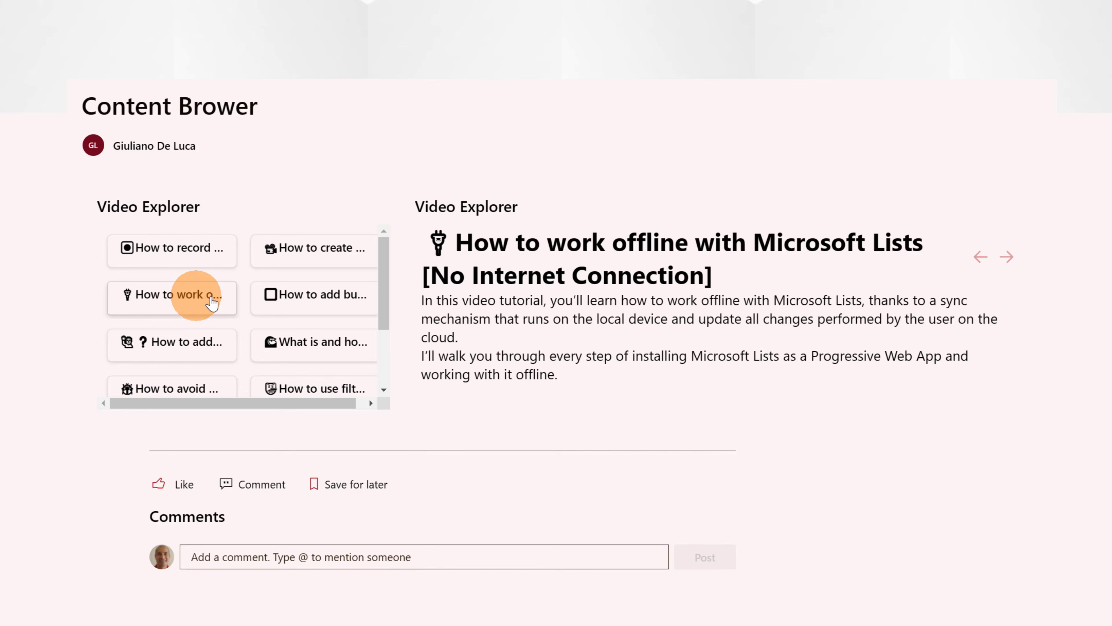
{"action": "left_click", "coordinate": [309, 303]}
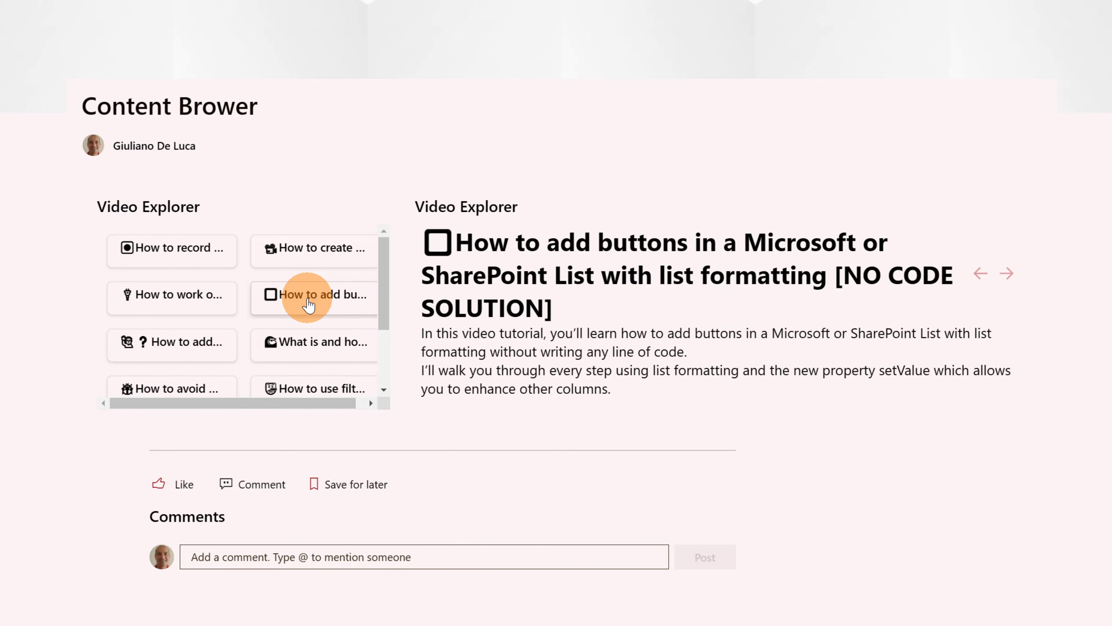
{"action": "left_click", "coordinate": [994, 274]}
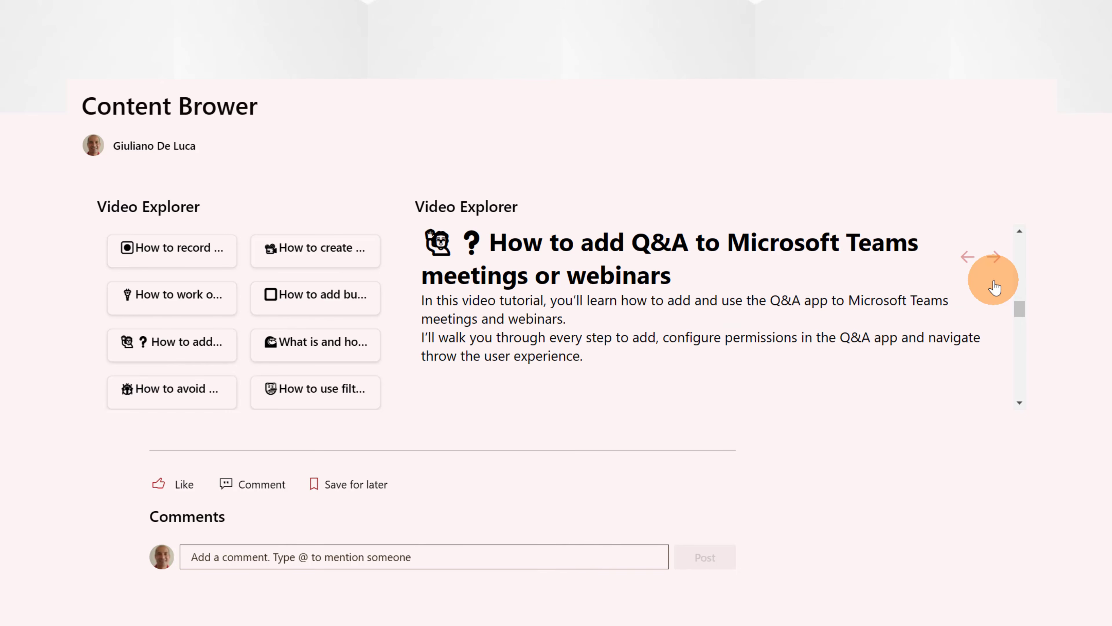
{"action": "left_click", "coordinate": [997, 263]}
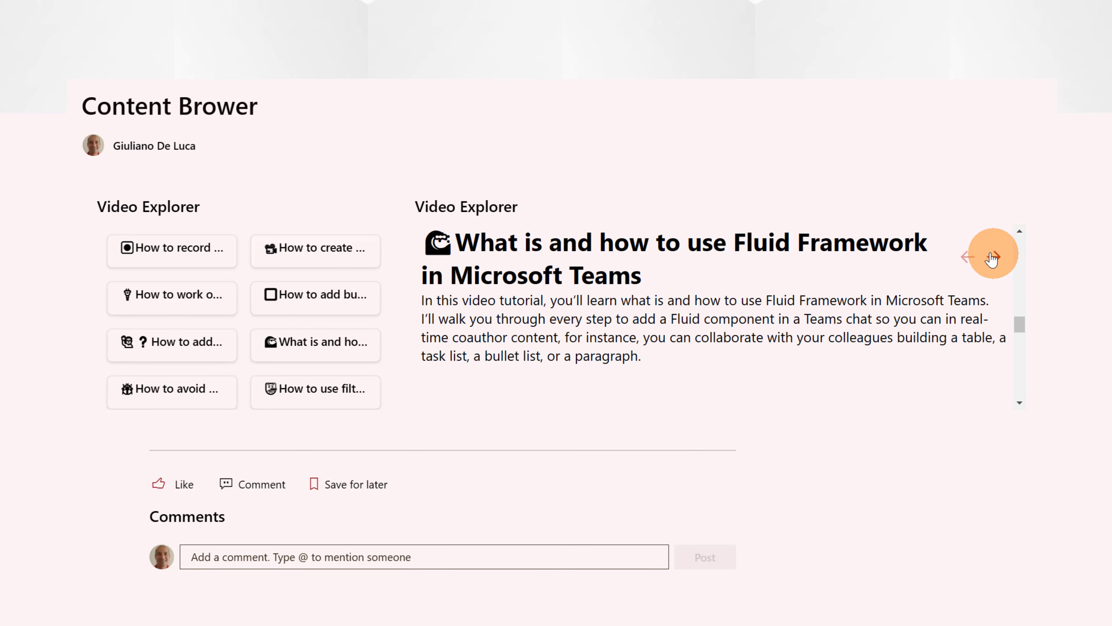
{"action": "left_click", "coordinate": [975, 260]}
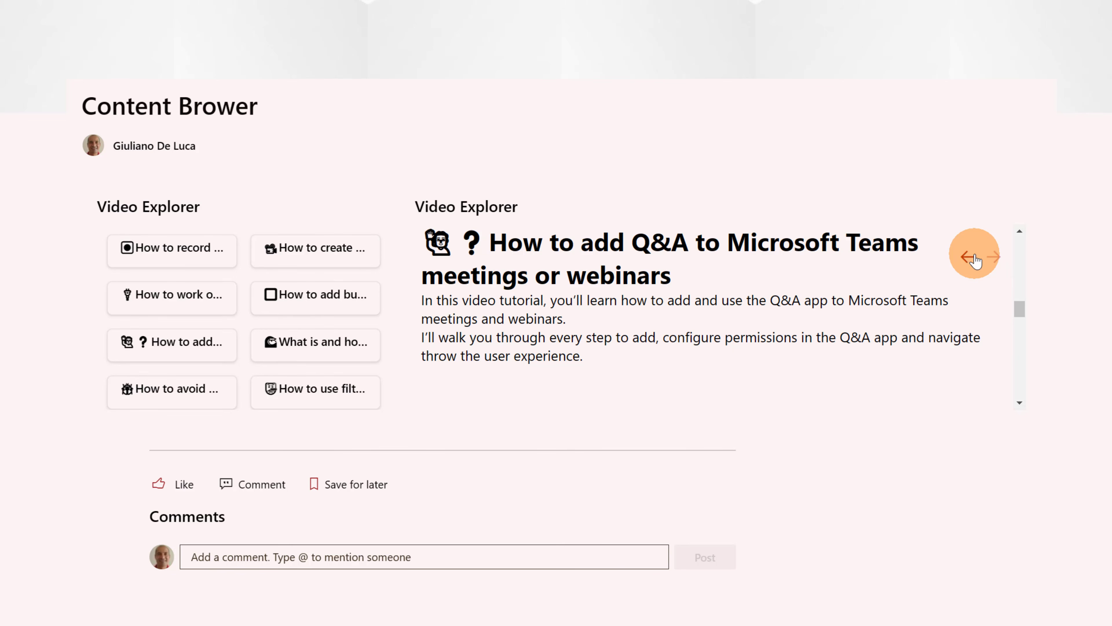
{"action": "left_click", "coordinate": [995, 262]}
Browse the rest of the tile gallery and check the descriptions linked to the last-row, Q&A and buttons tiles
{"action": "scroll", "coordinate": [273, 331], "scroll_direction": "down", "scroll_amount": 3}
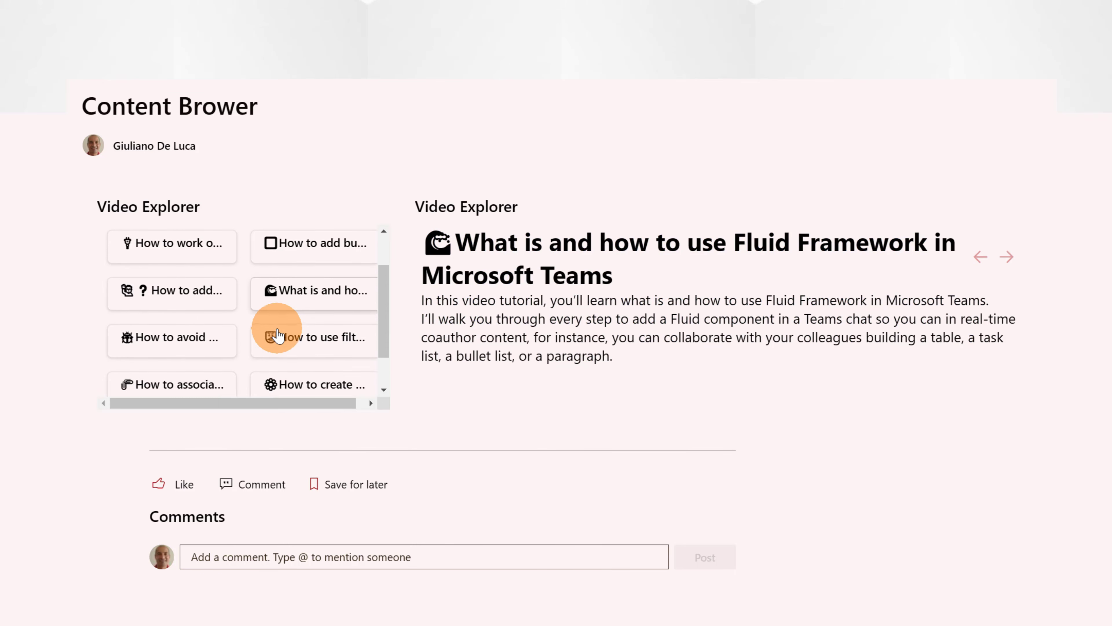
{"action": "scroll", "coordinate": [273, 320], "scroll_direction": "up", "scroll_amount": 3}
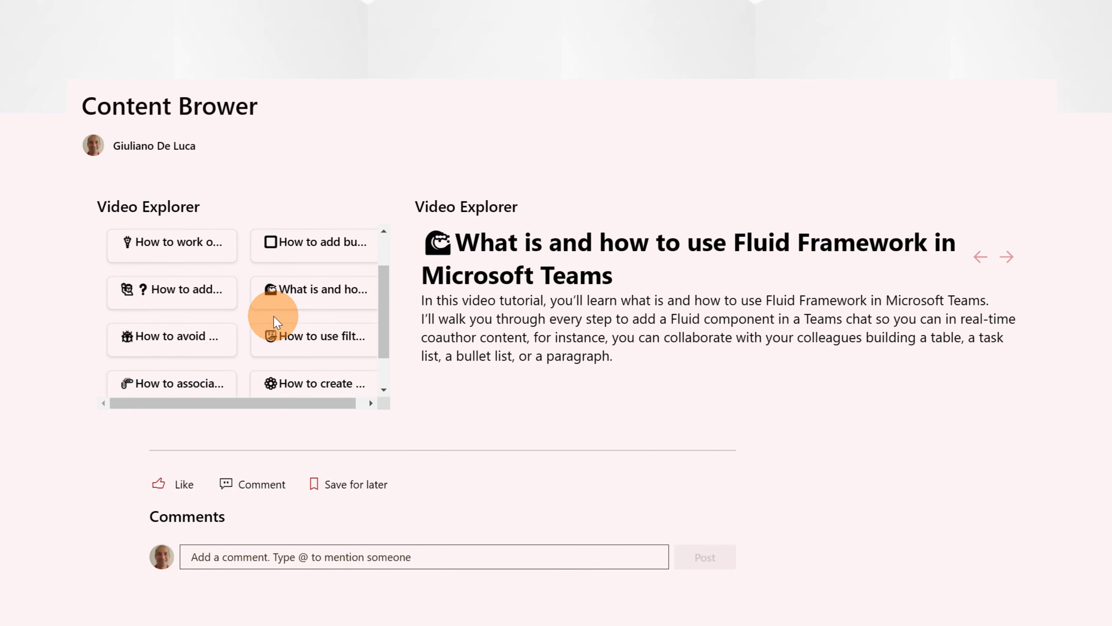
{"action": "scroll", "coordinate": [273, 315], "scroll_direction": "down", "scroll_amount": 3}
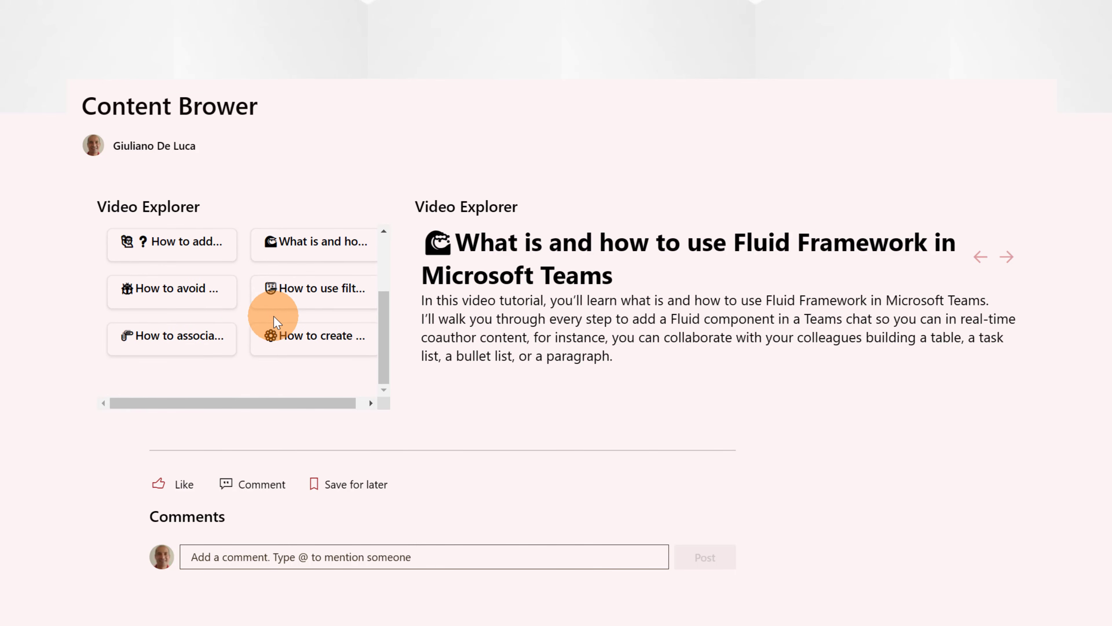
{"action": "left_click", "coordinate": [172, 339]}
{"action": "left_click", "coordinate": [290, 338]}
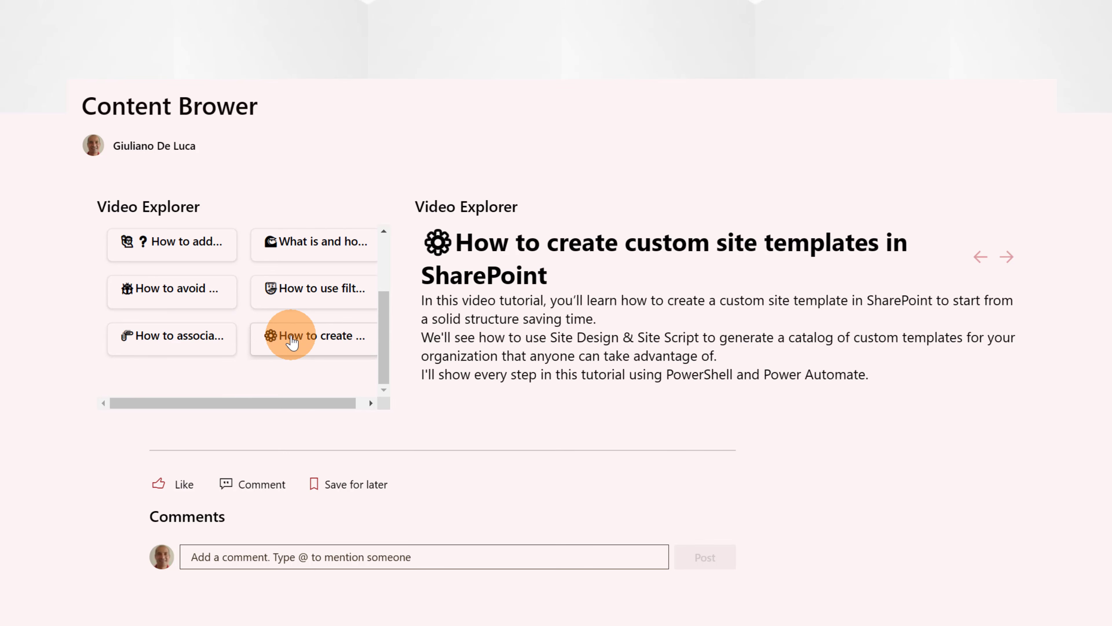
{"action": "left_click", "coordinate": [170, 244]}
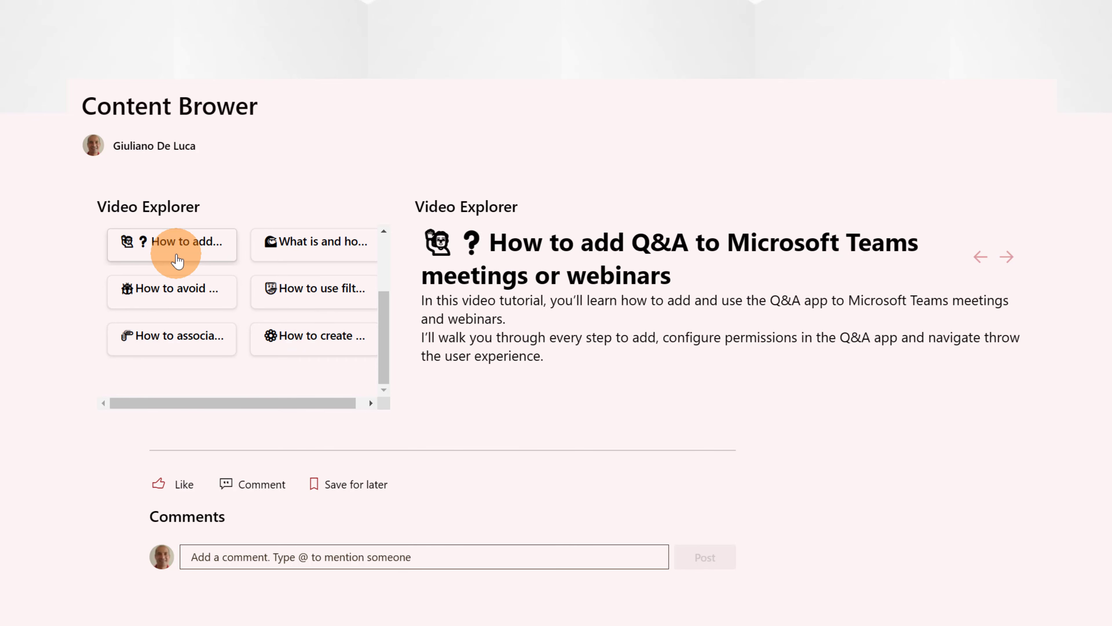
{"action": "scroll", "coordinate": [257, 263], "scroll_direction": "up", "scroll_amount": 2}
{"action": "left_click", "coordinate": [296, 277]}
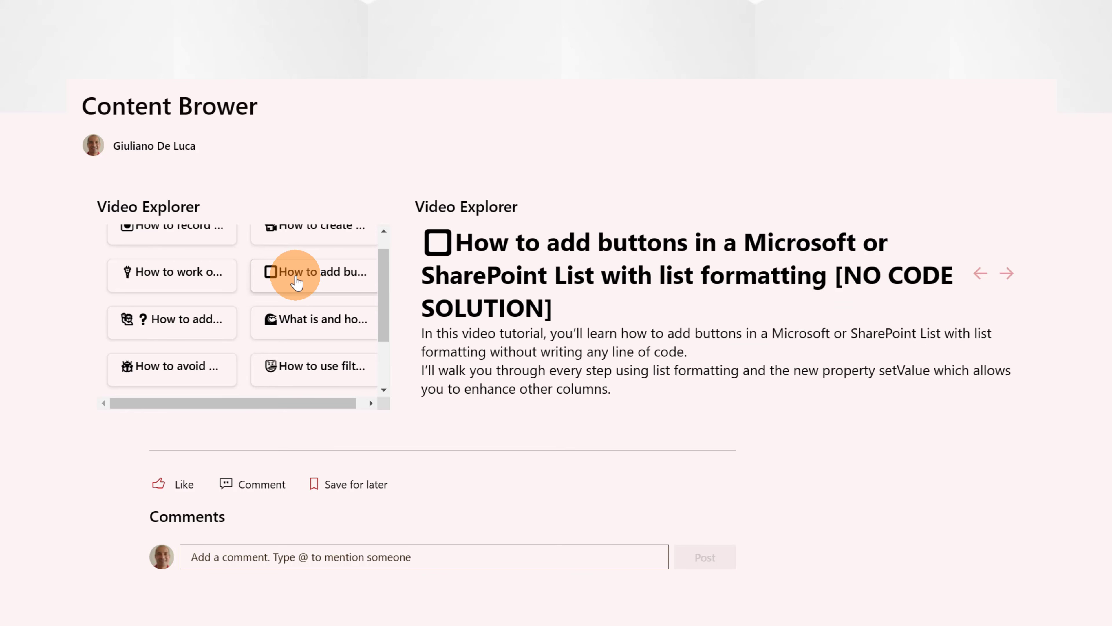